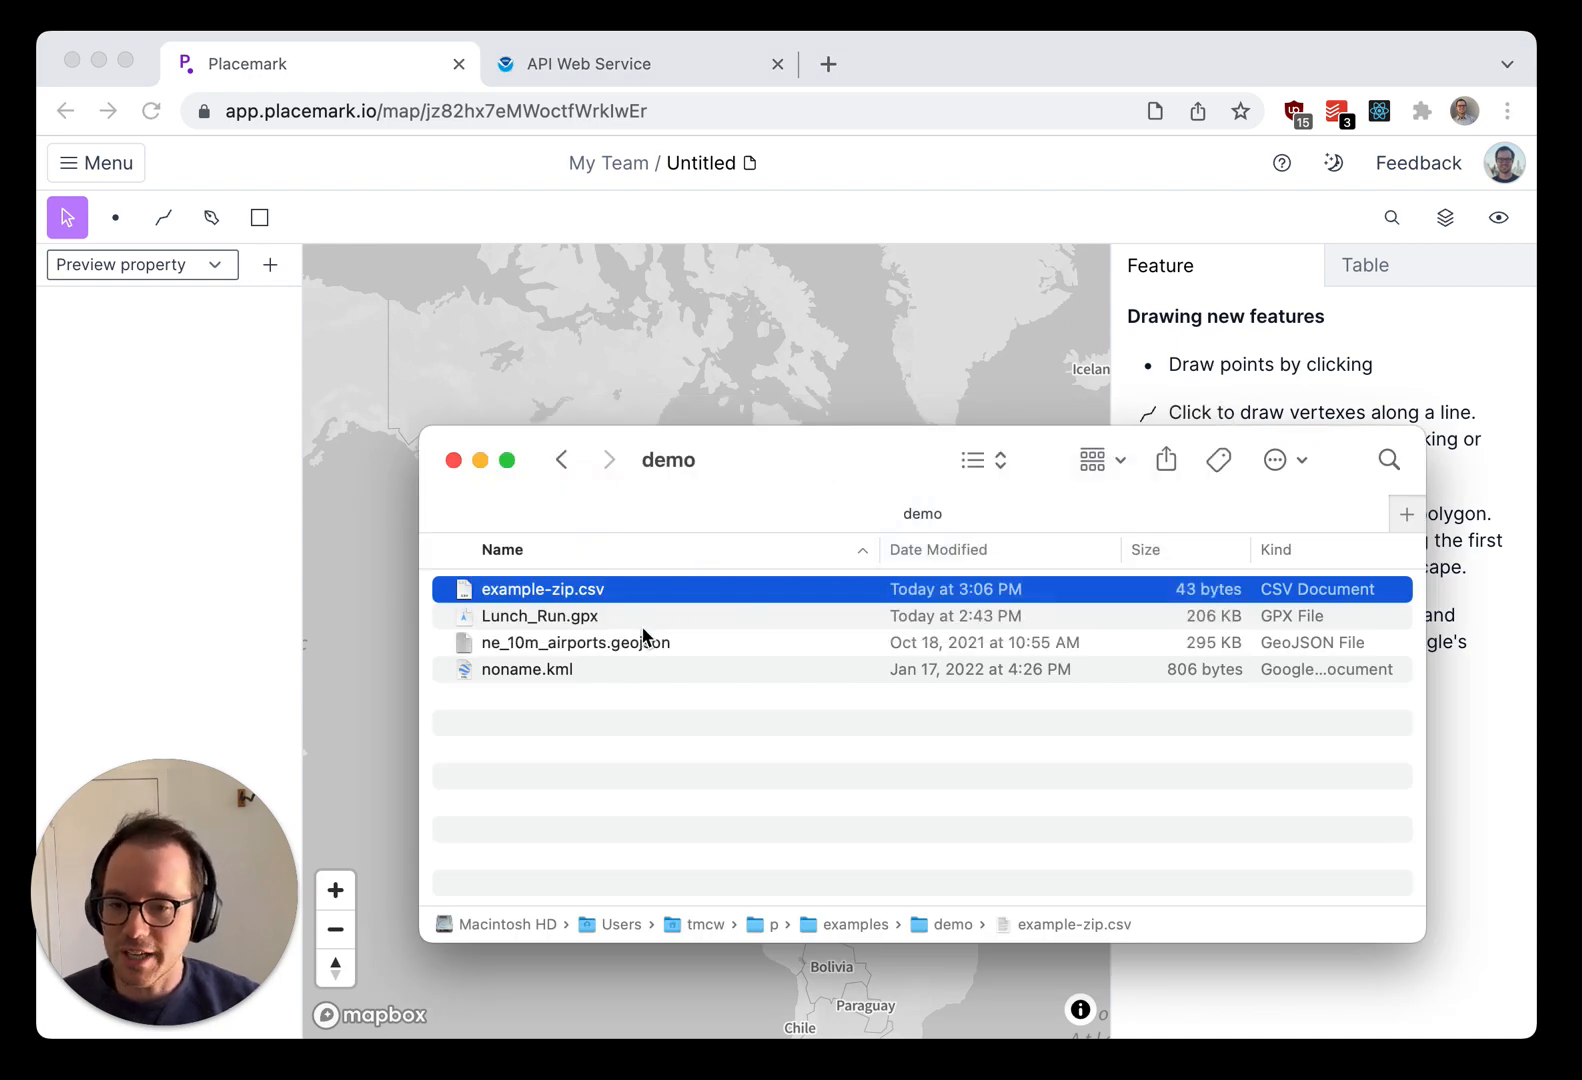
Step: Import Lunch_Run.gpx from the demo folder into the map in GPX format
click(452, 622)
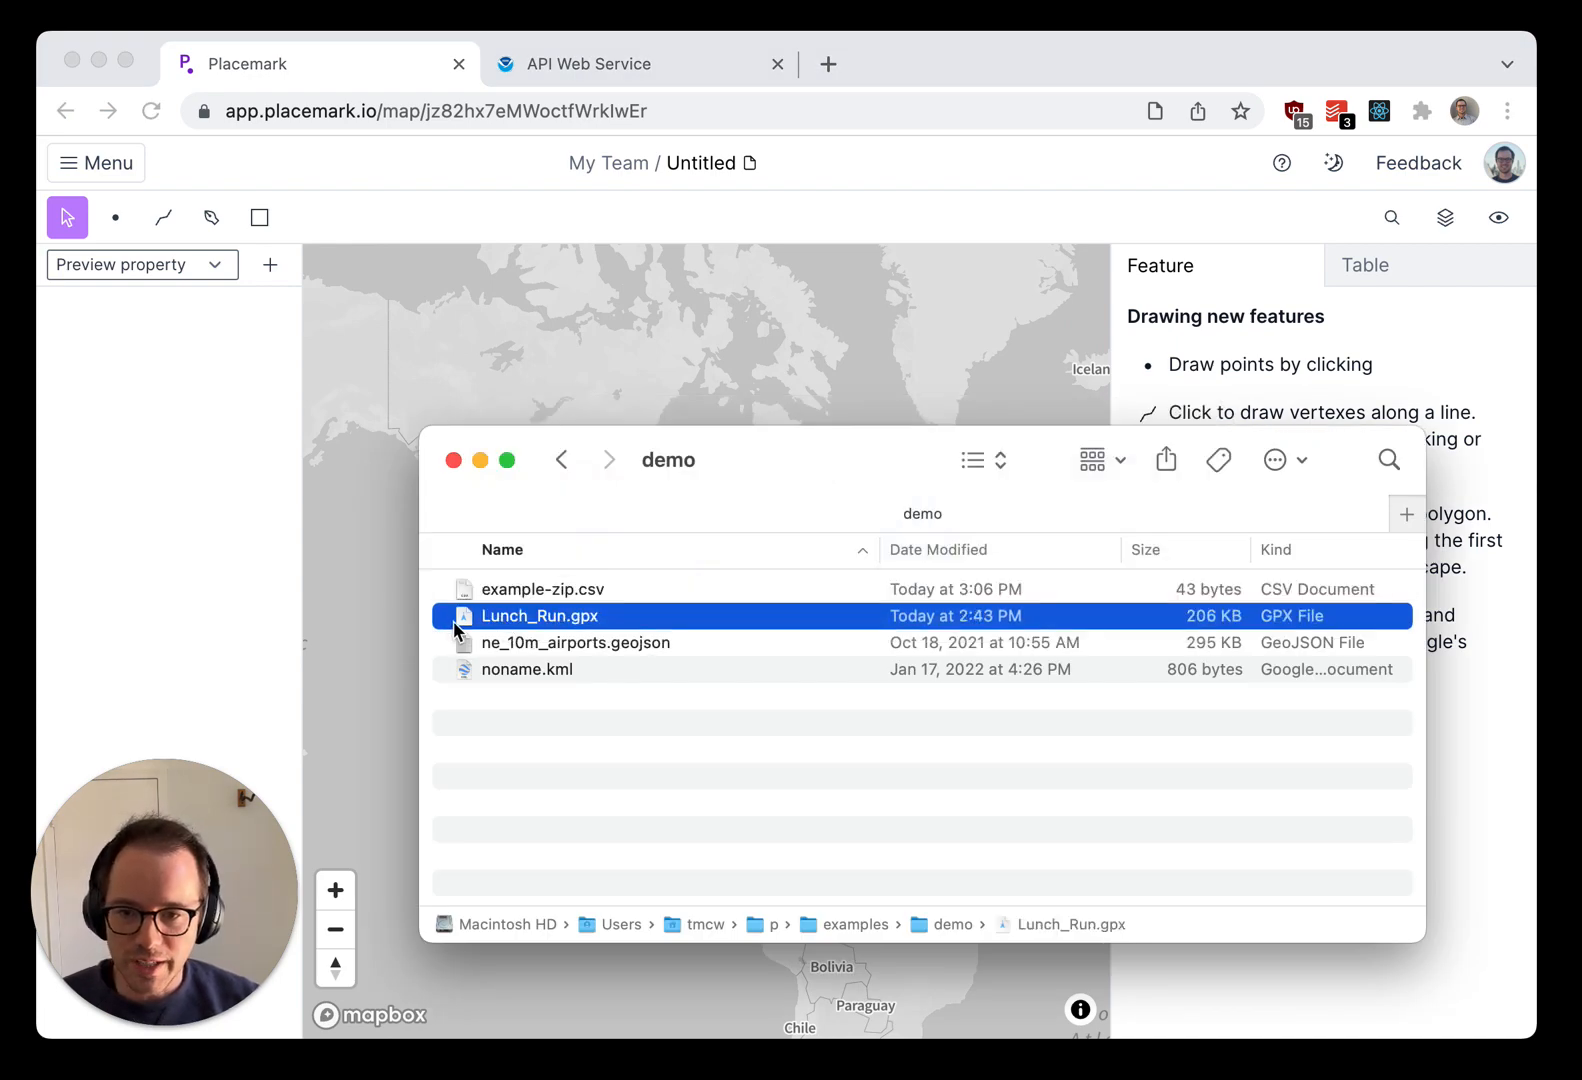
drag(454, 620, 721, 330)
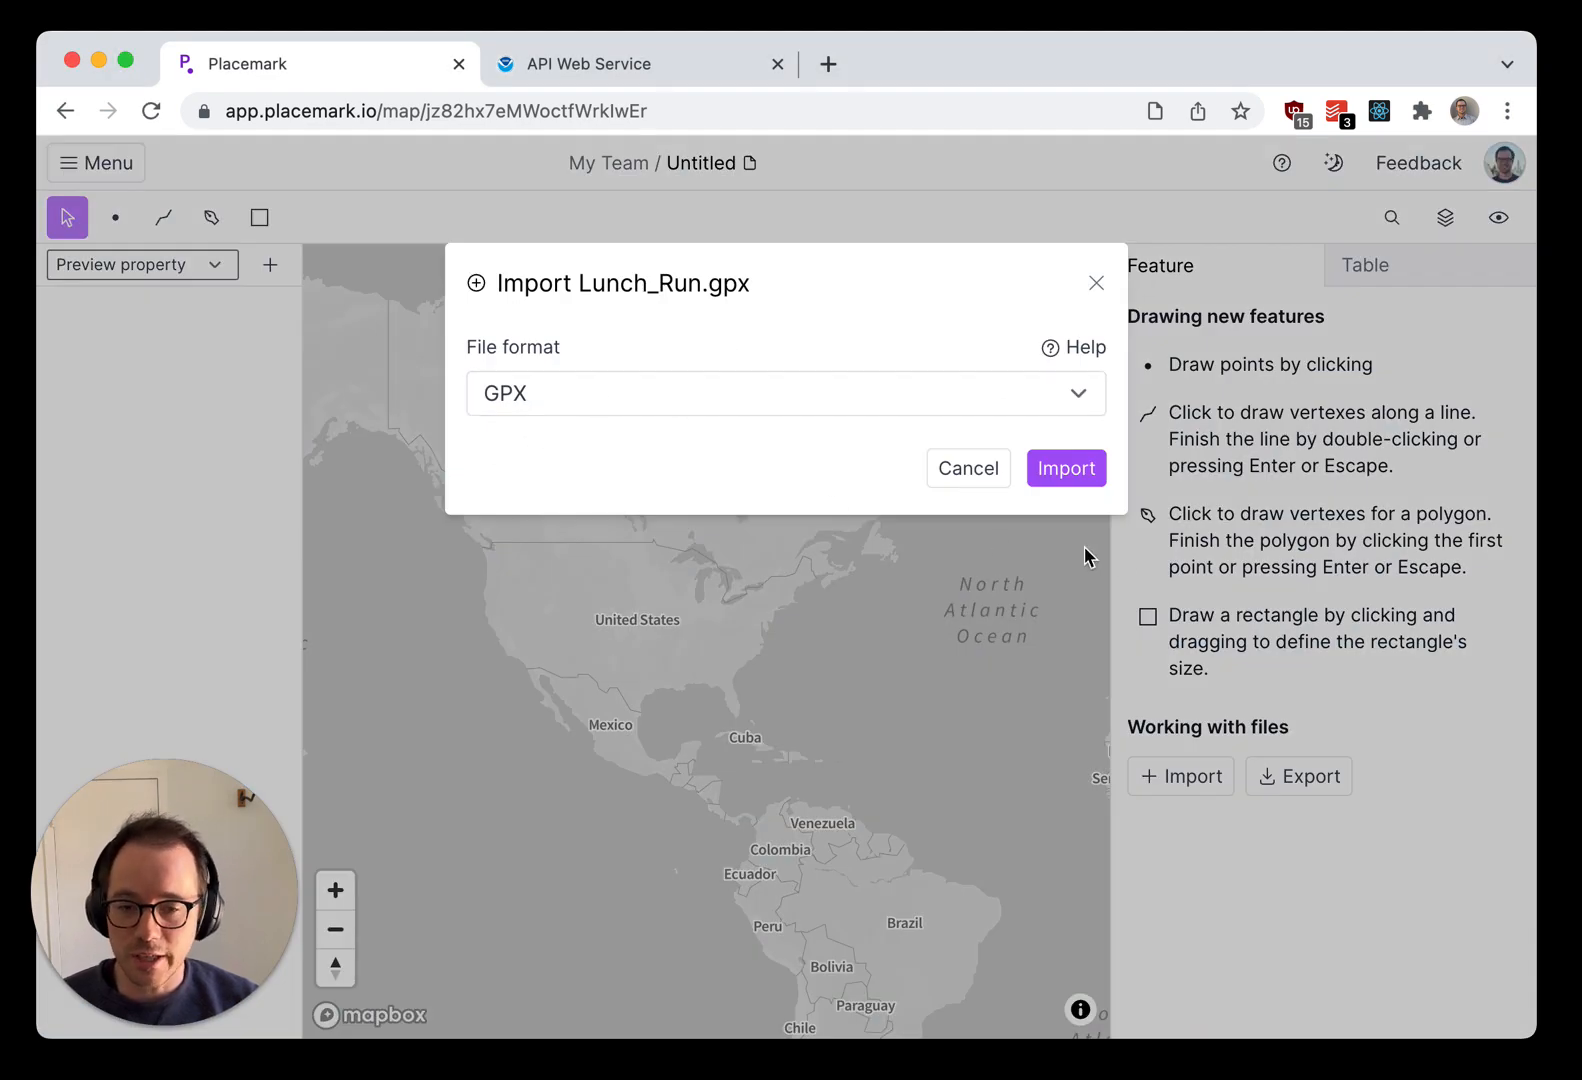
click(1090, 475)
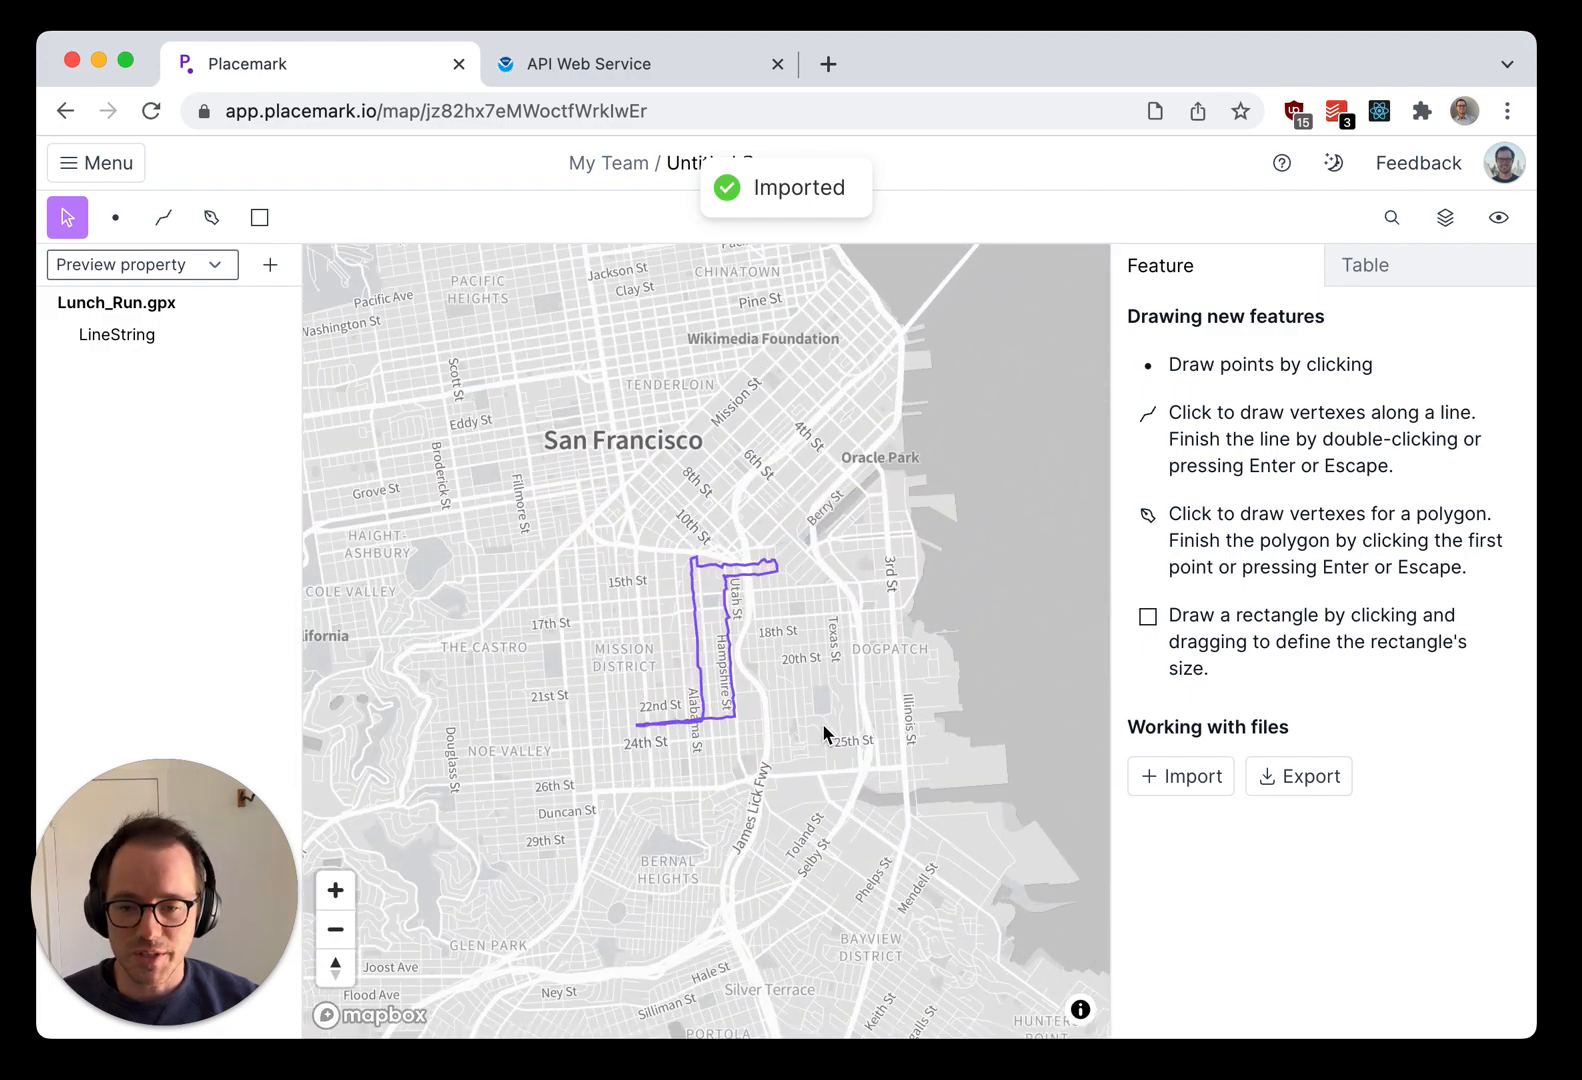
Step: Delete the imported run line from the map
key(super+a)
key(BackSpace)
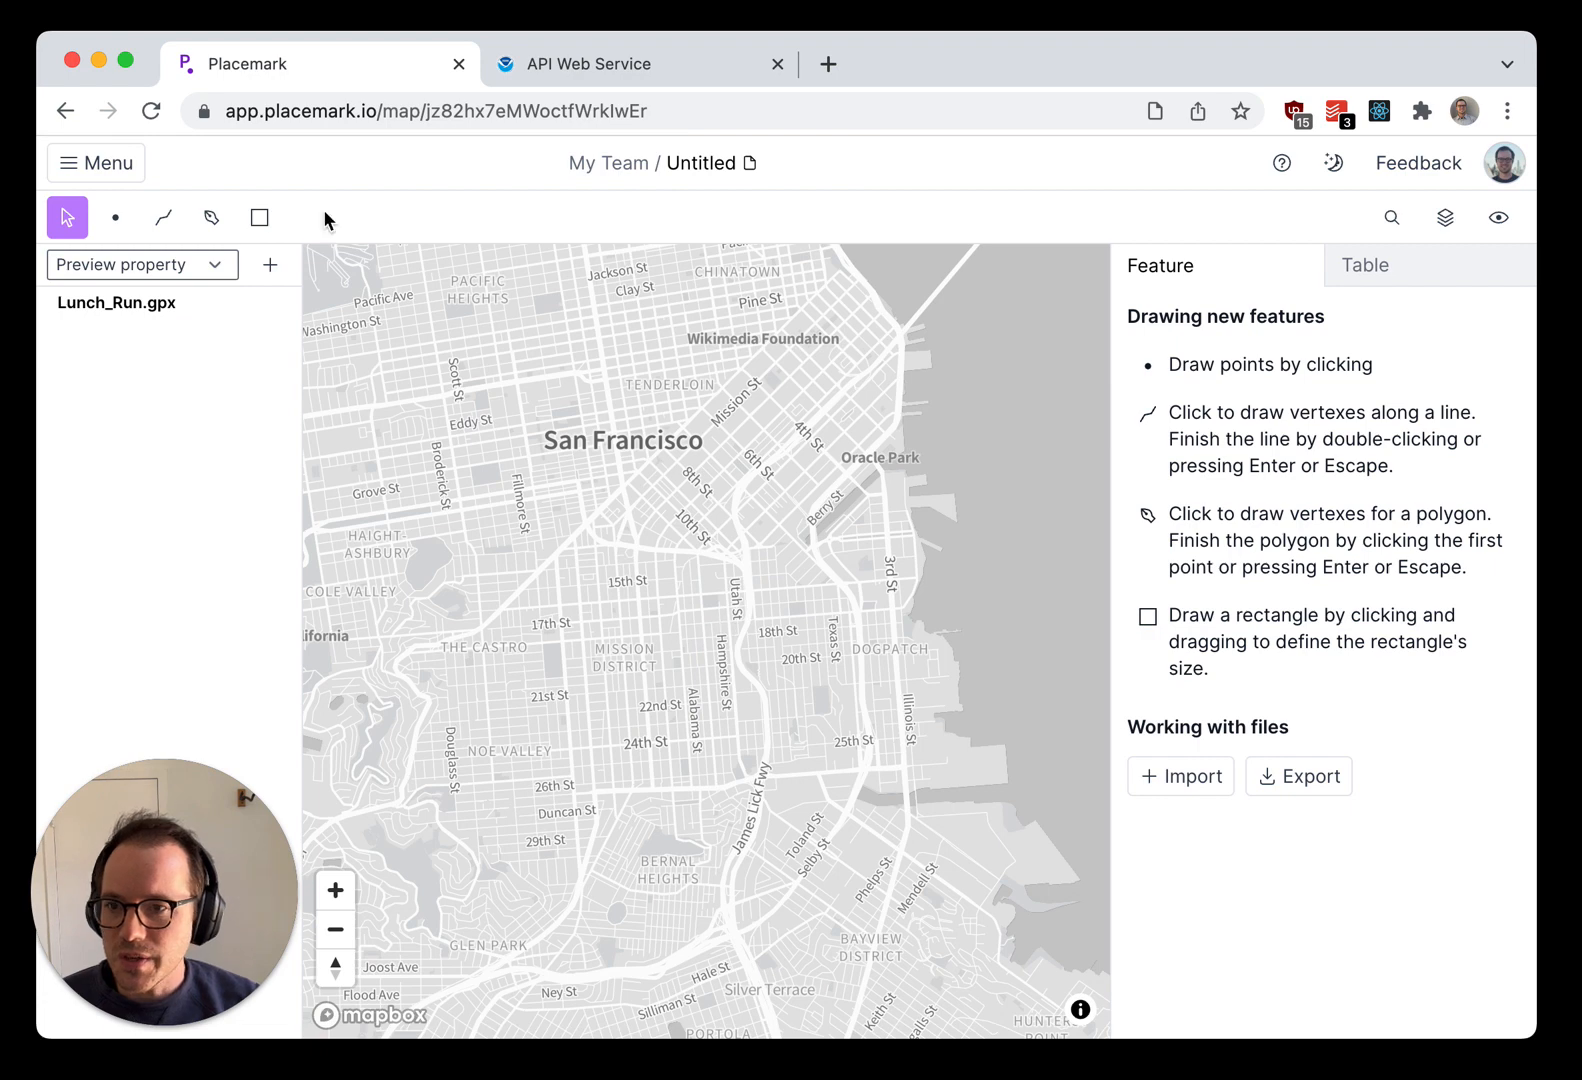
Step: Import the ne_10m_airports.geojson file from the demo folder into the map
click(82, 178)
mouse_move(80, 208)
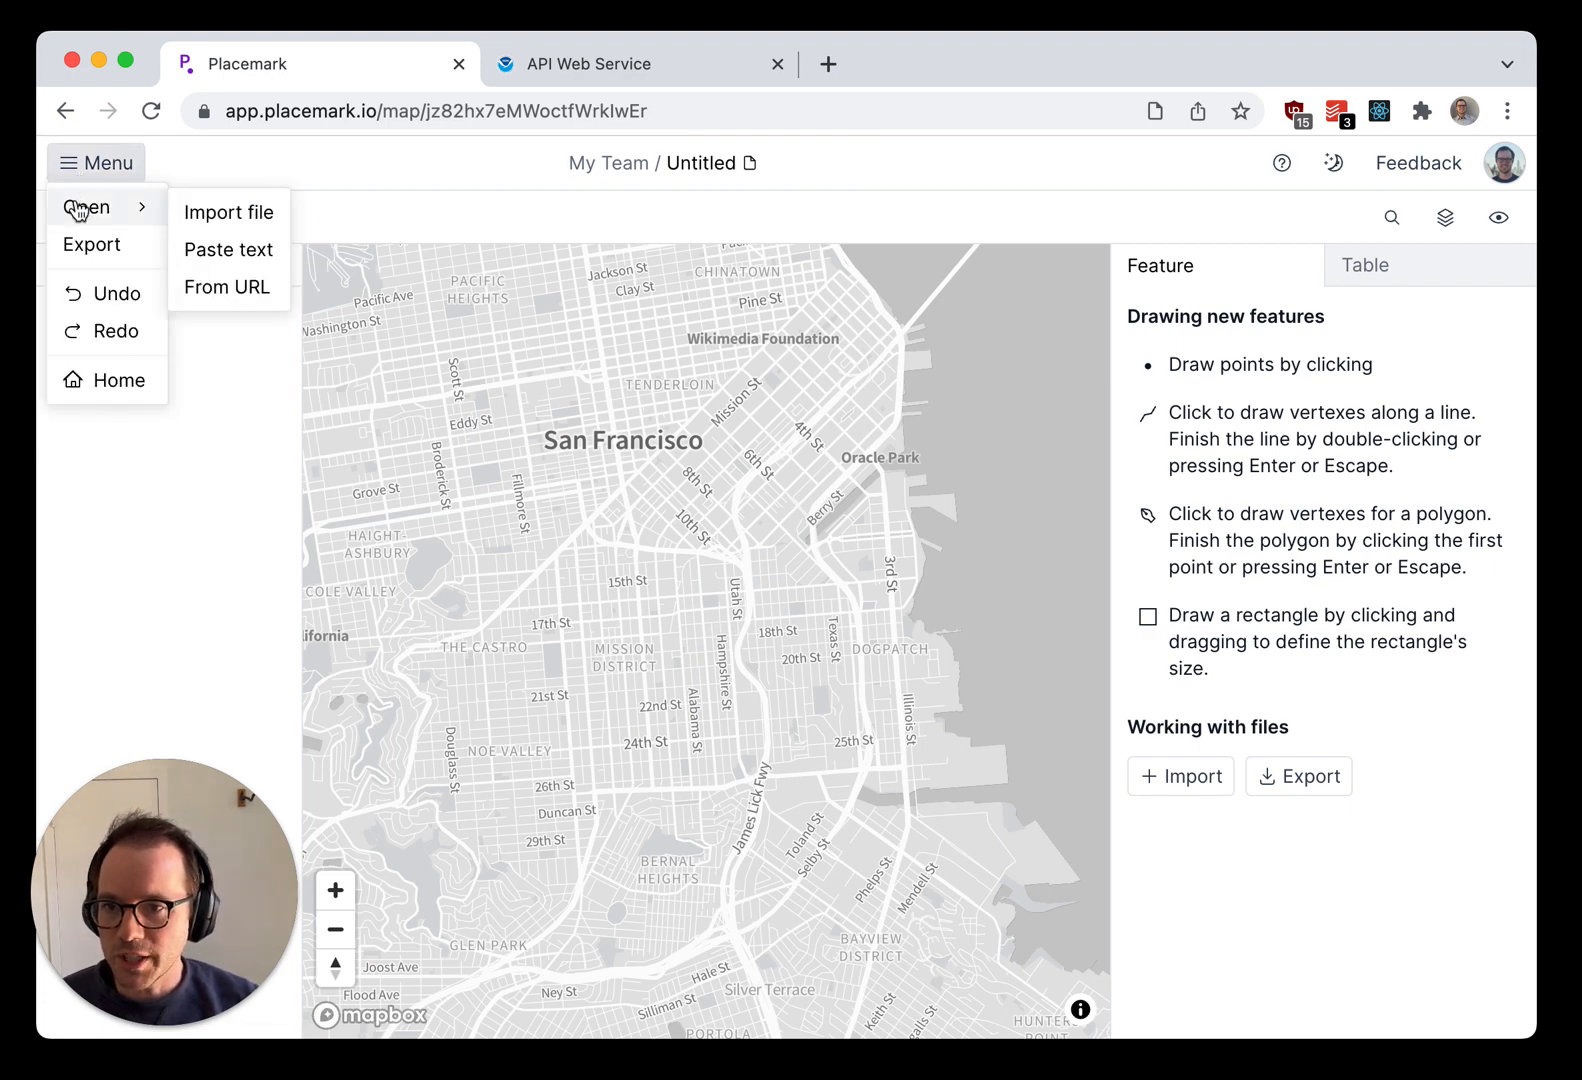
click(232, 218)
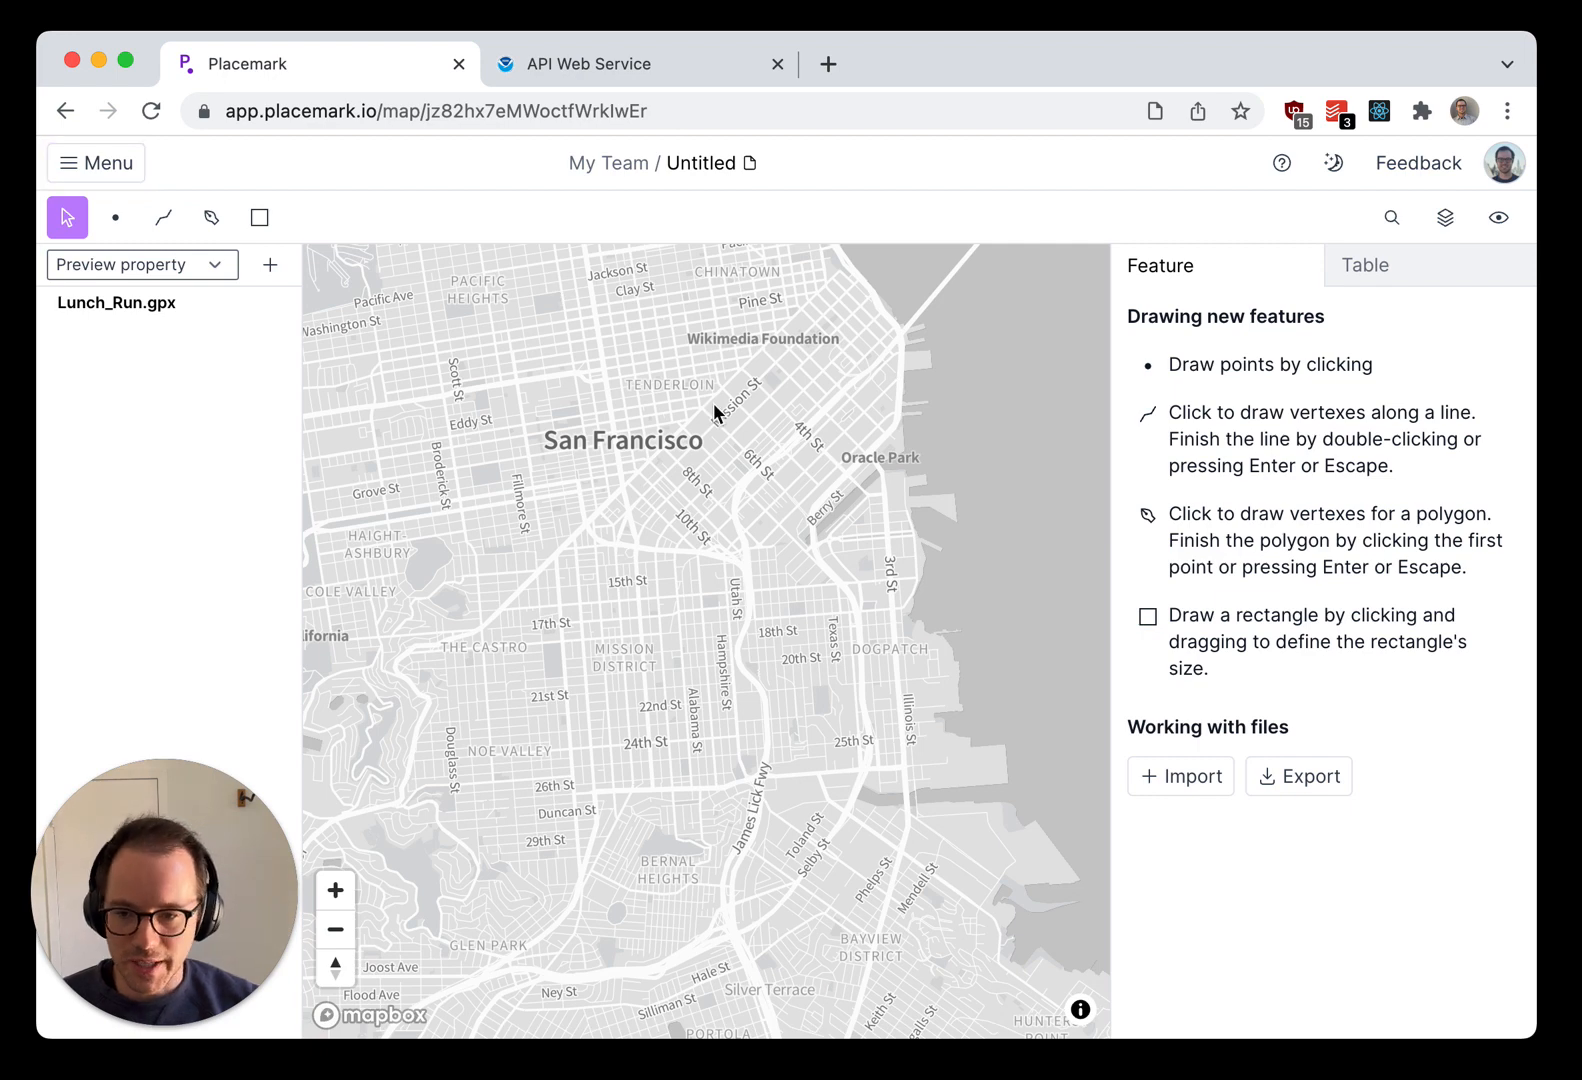
key(super+o)
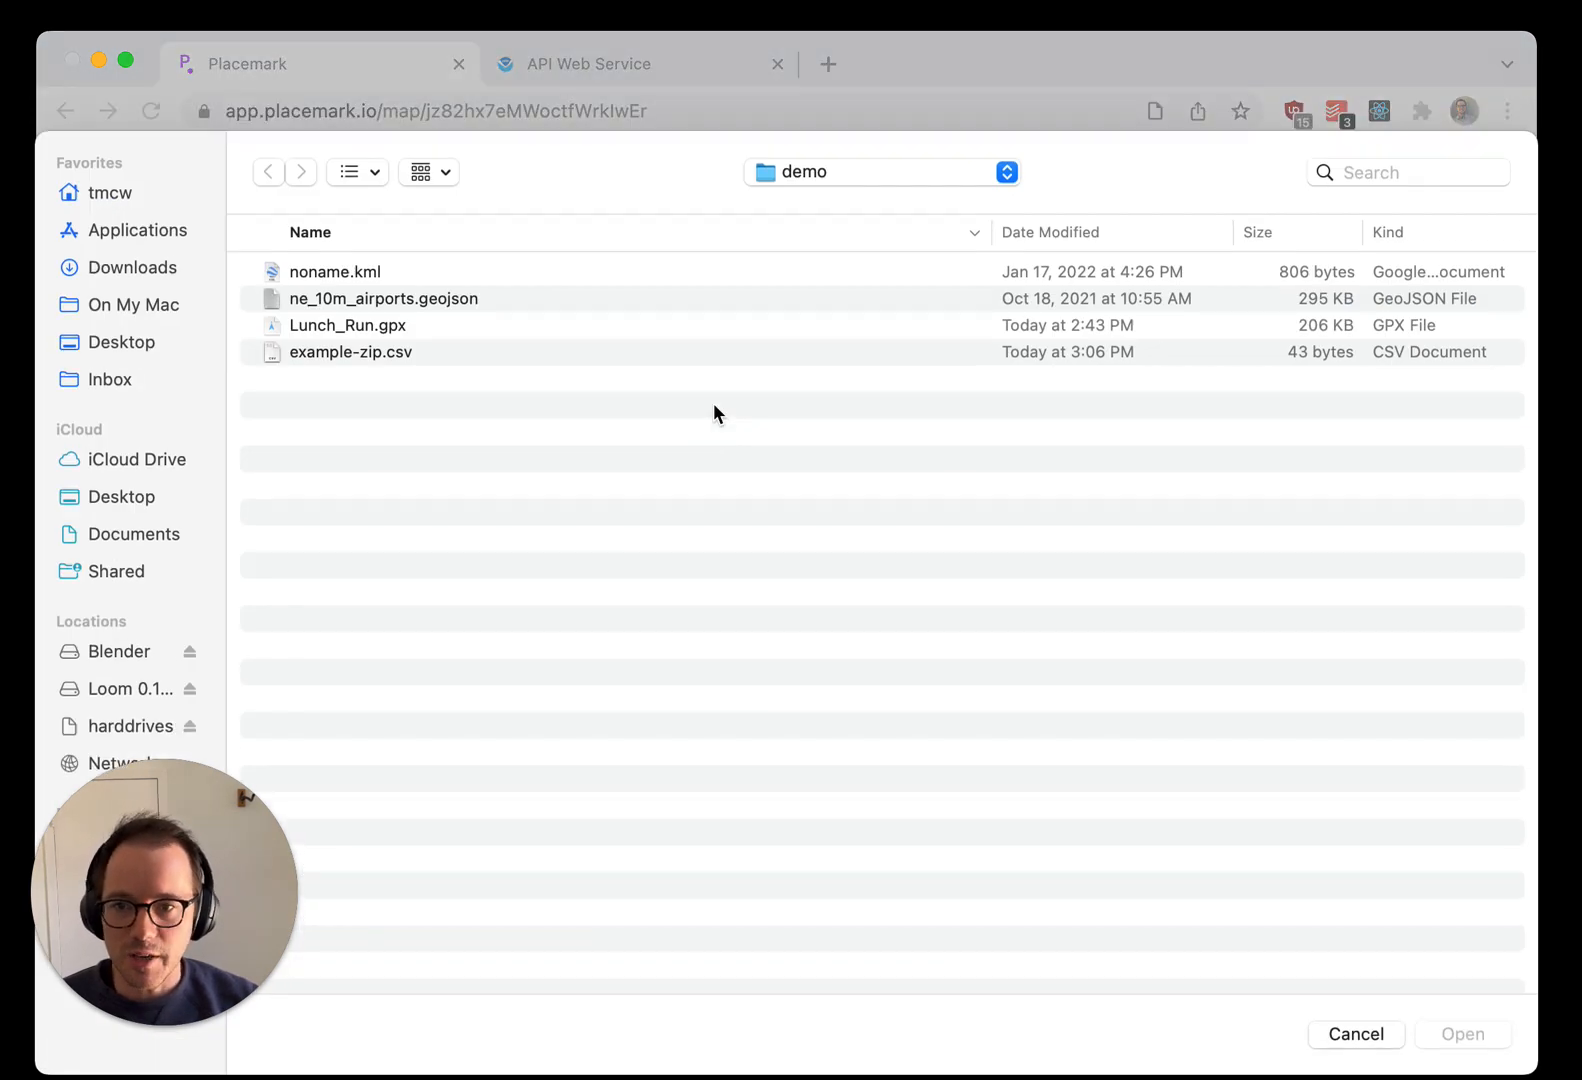
click(367, 300)
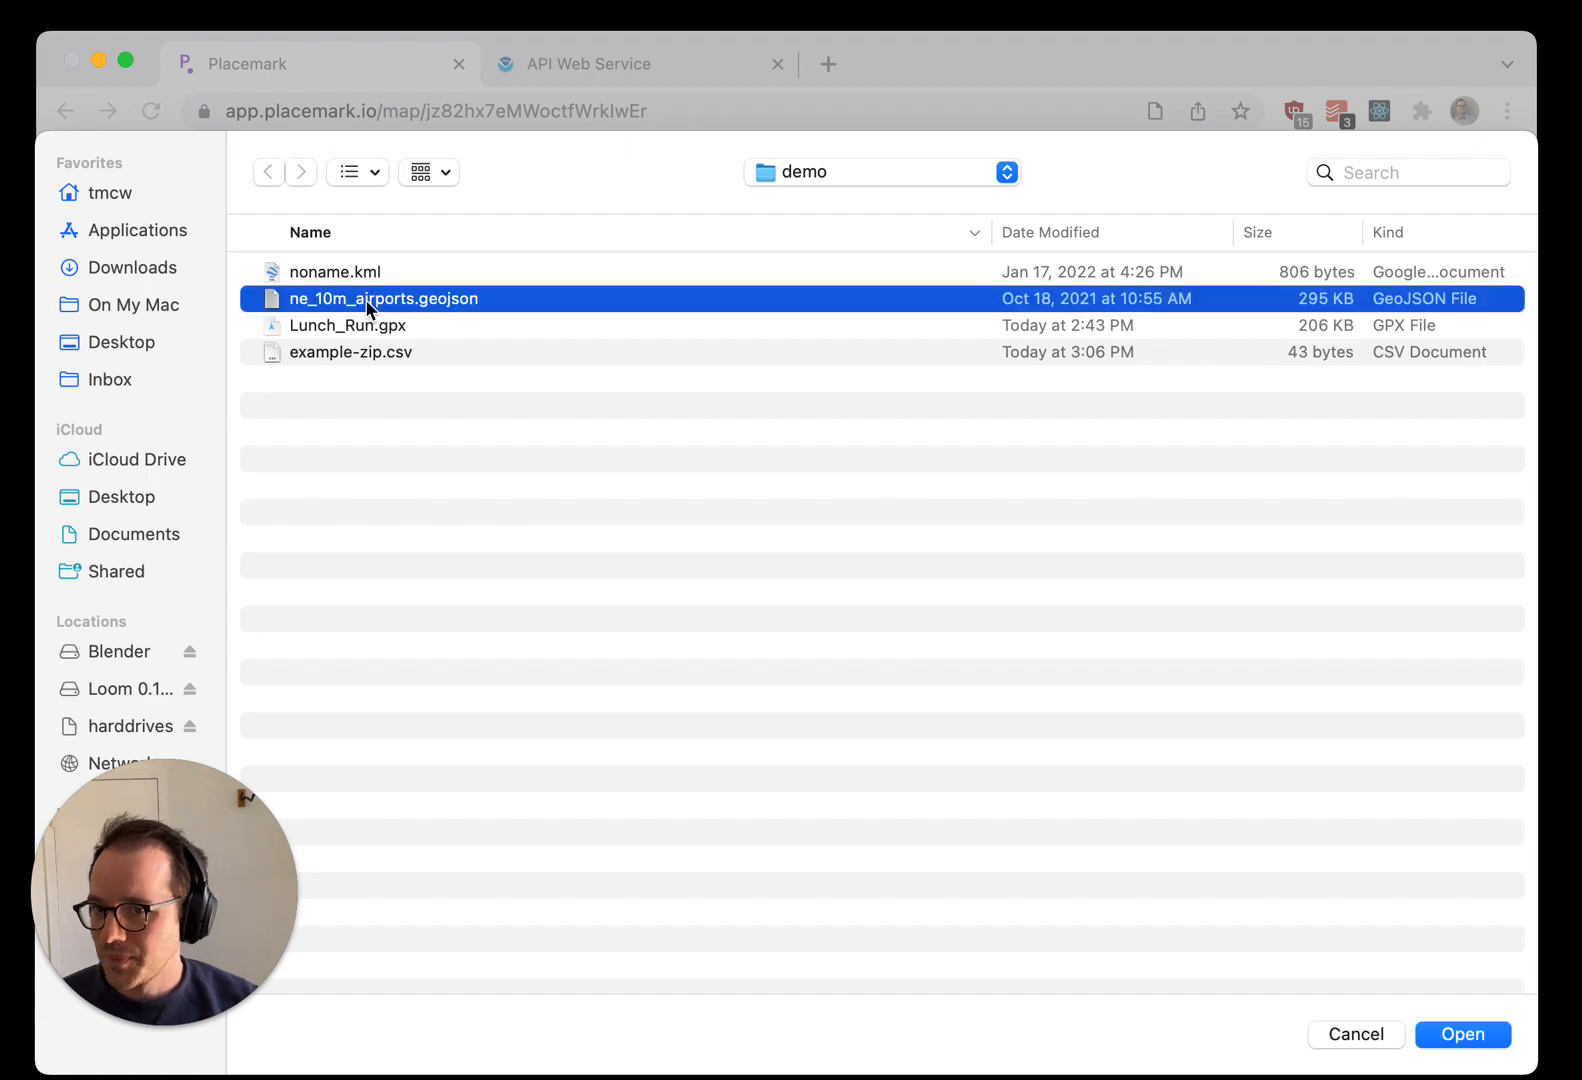
click(1460, 1034)
click(1058, 472)
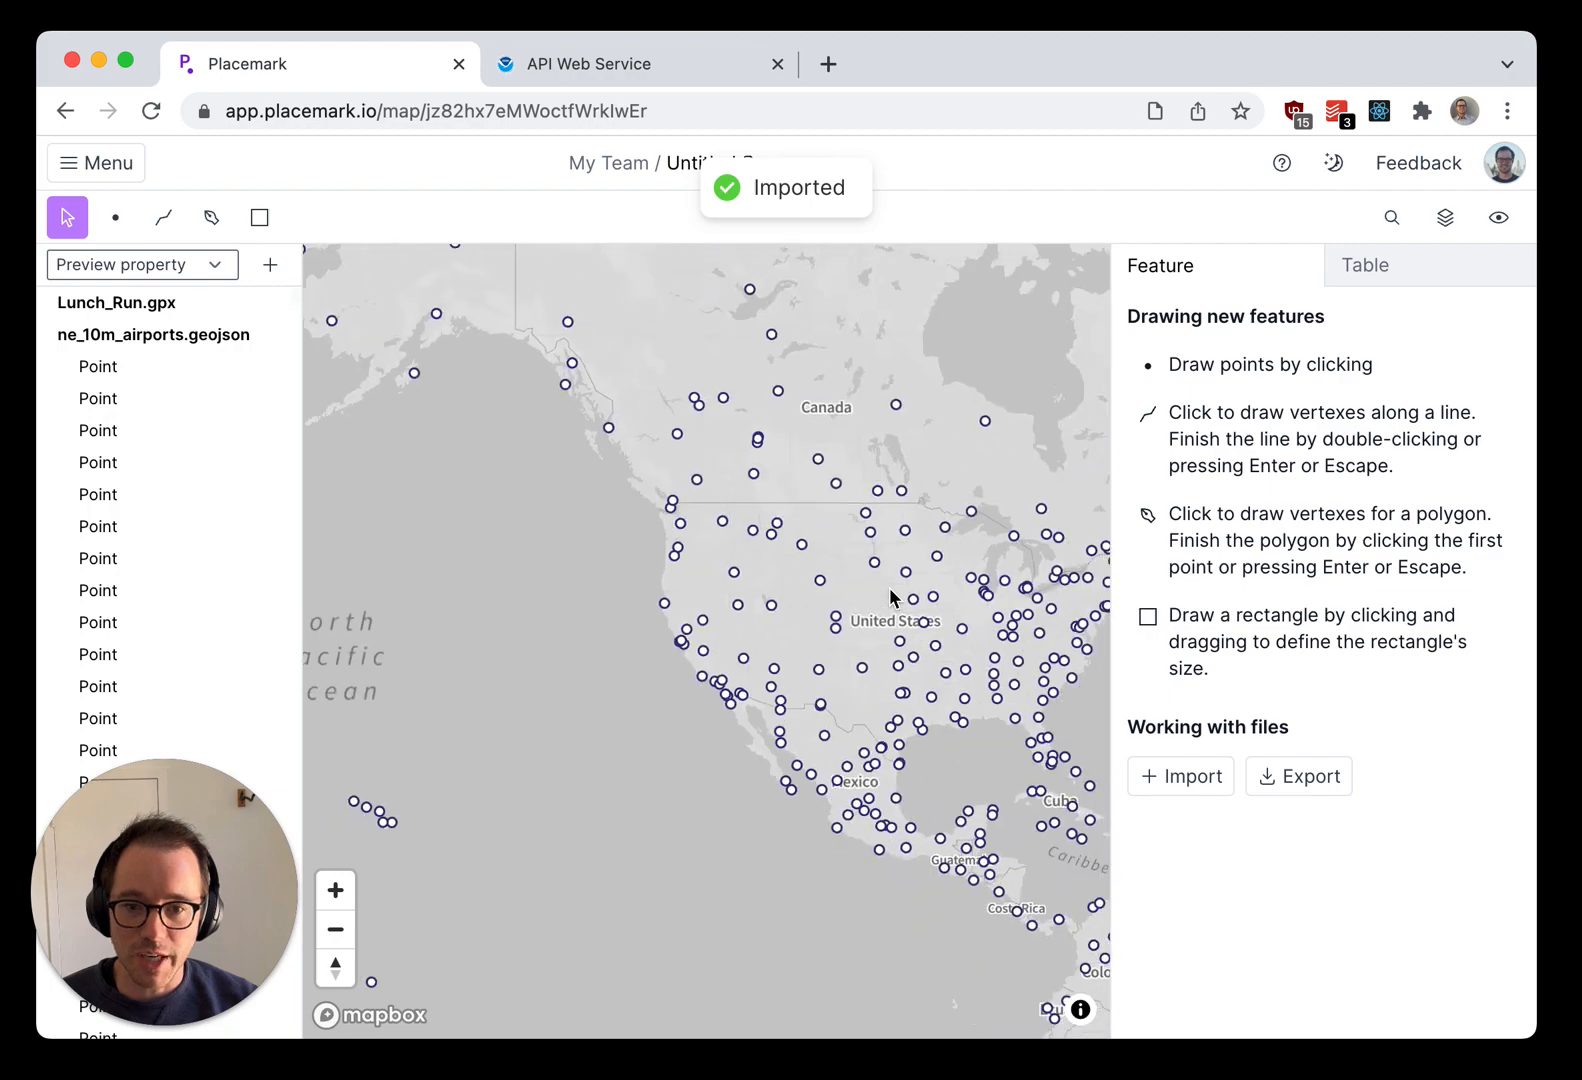
Step: Delete all airport points and remove the empty Lunch_Run.gpx and ne_10m_airports.geojson folders
scroll(831, 668, up, 3)
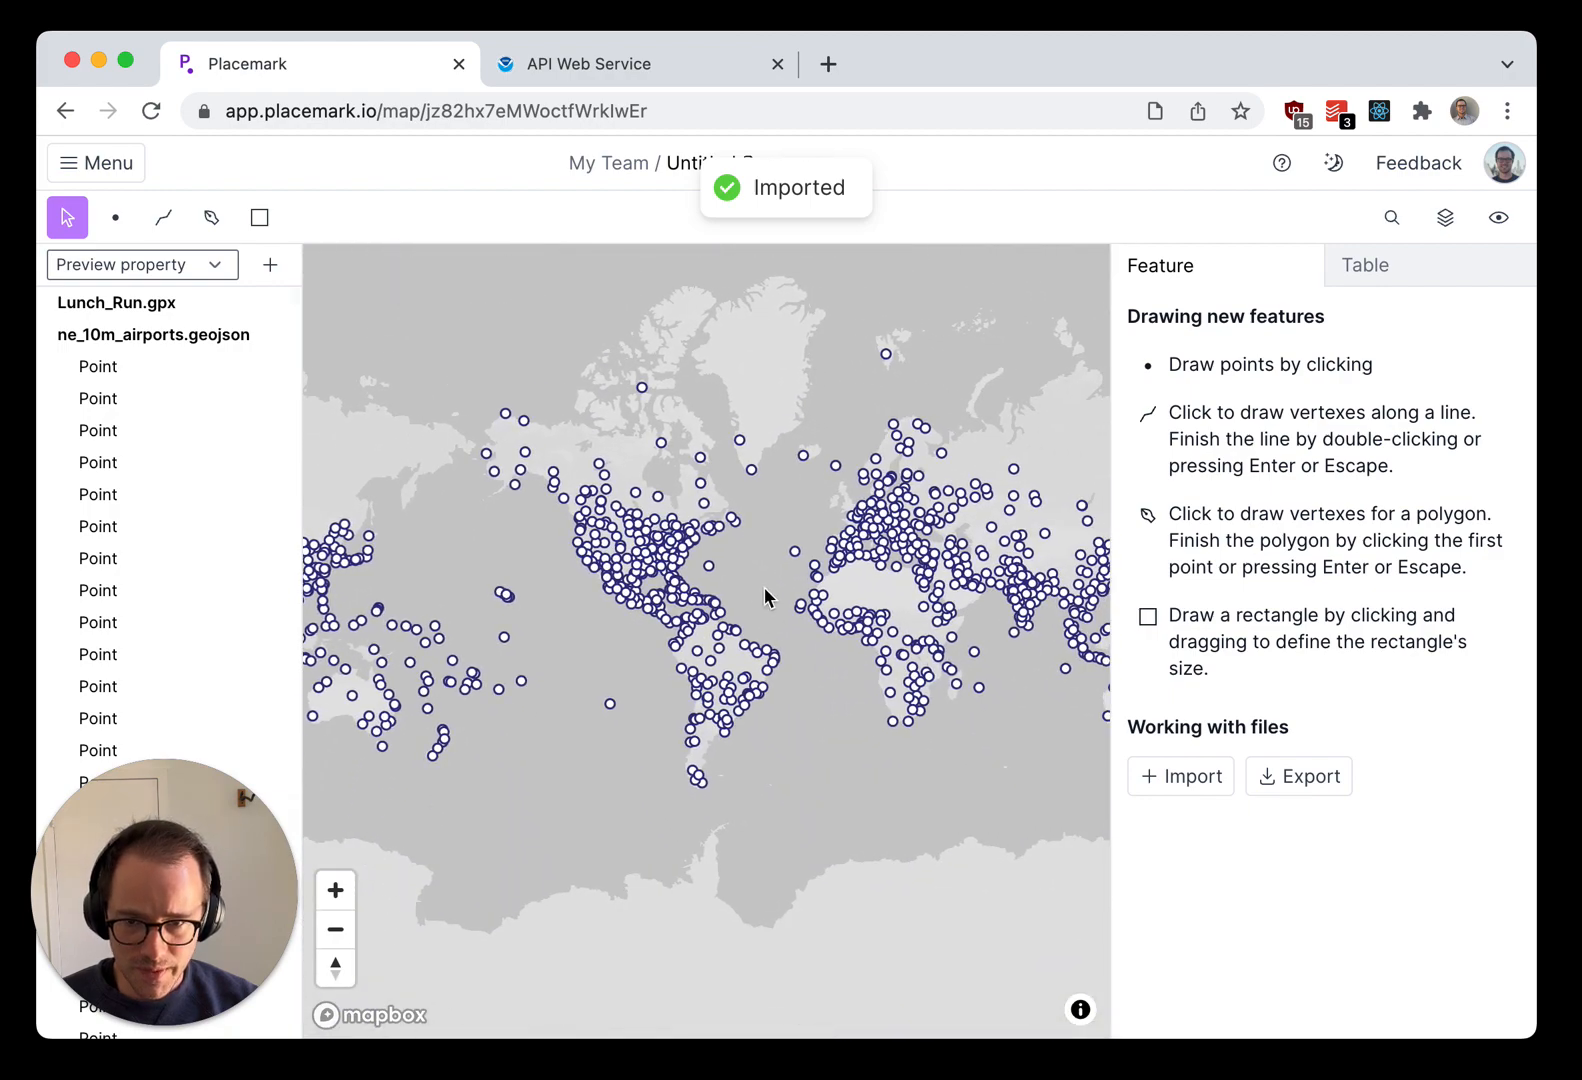
key(super+a)
key(BackSpace)
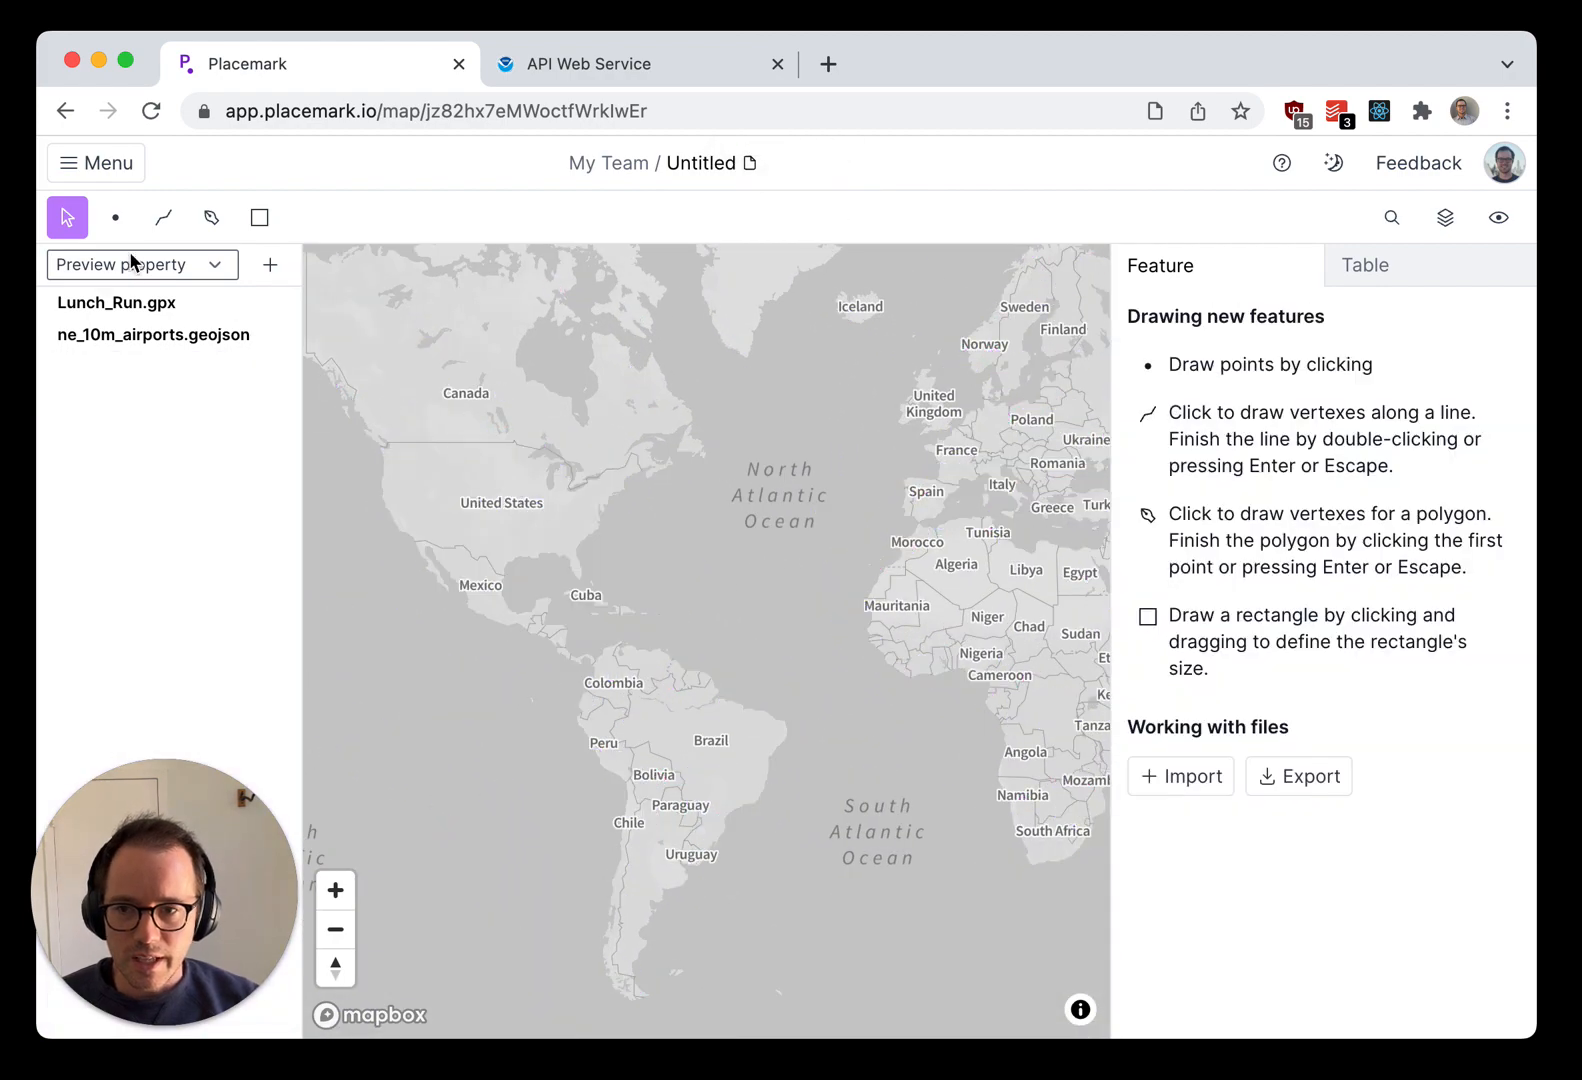
click(80, 307)
key(BackSpace)
click(80, 307)
key(BackSpace)
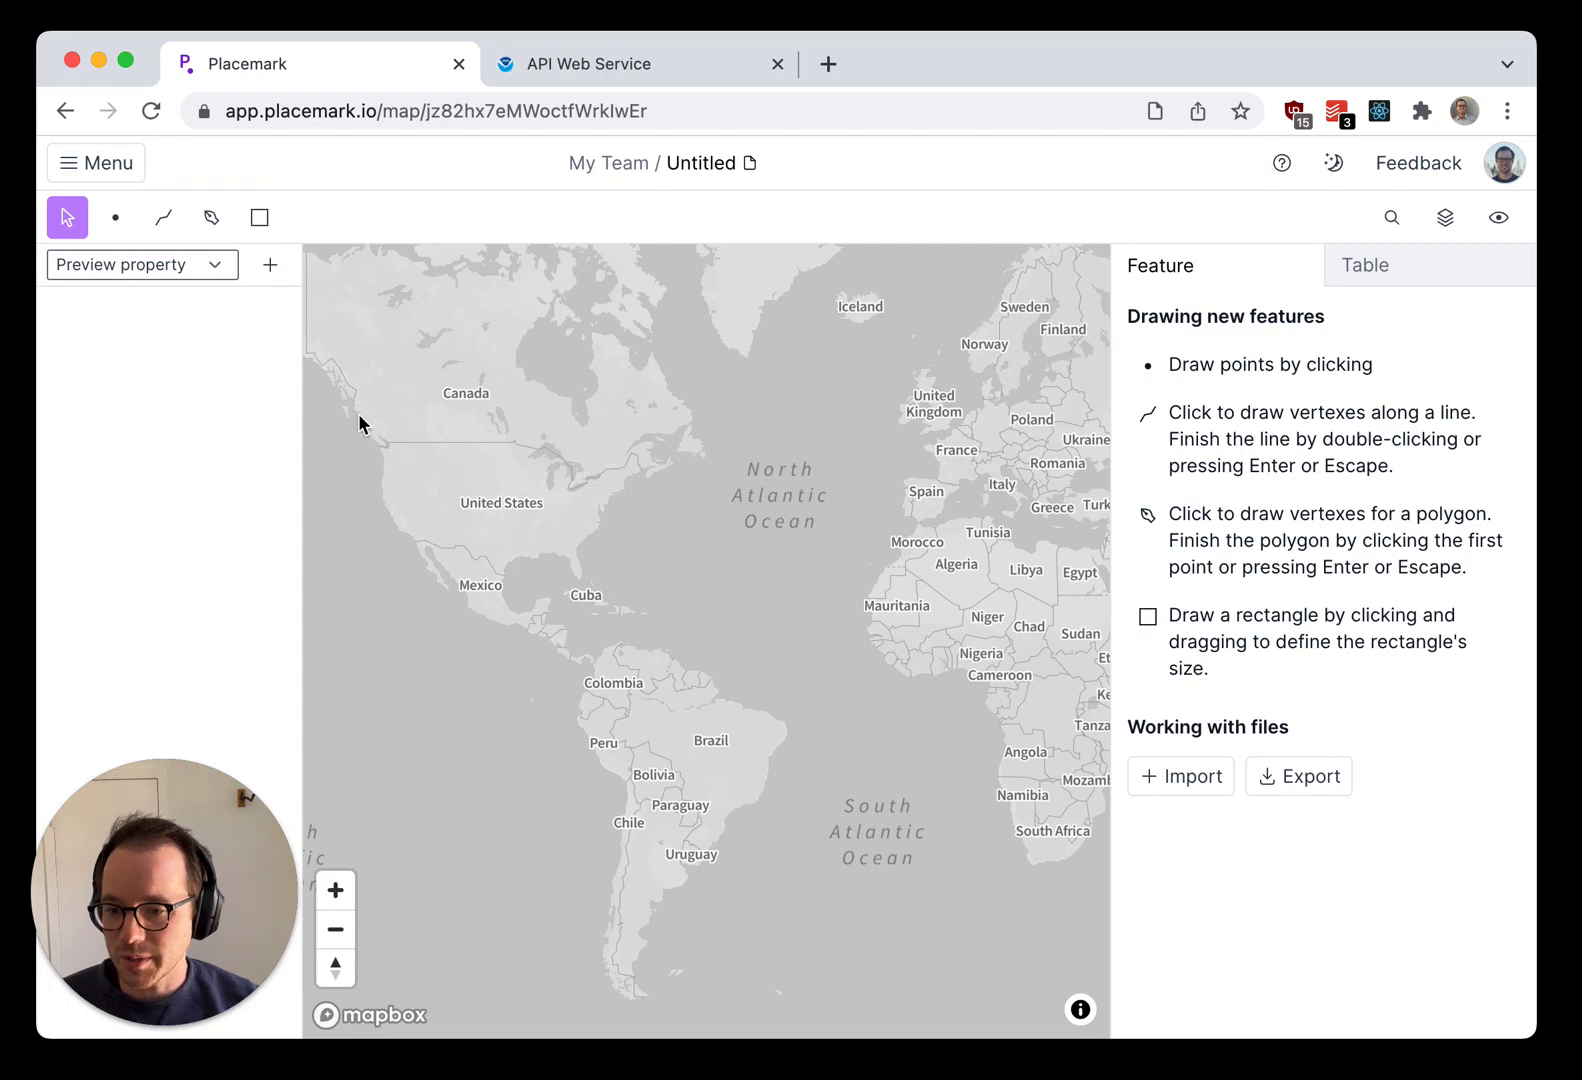
key(ctrl+Tab)
click(657, 498)
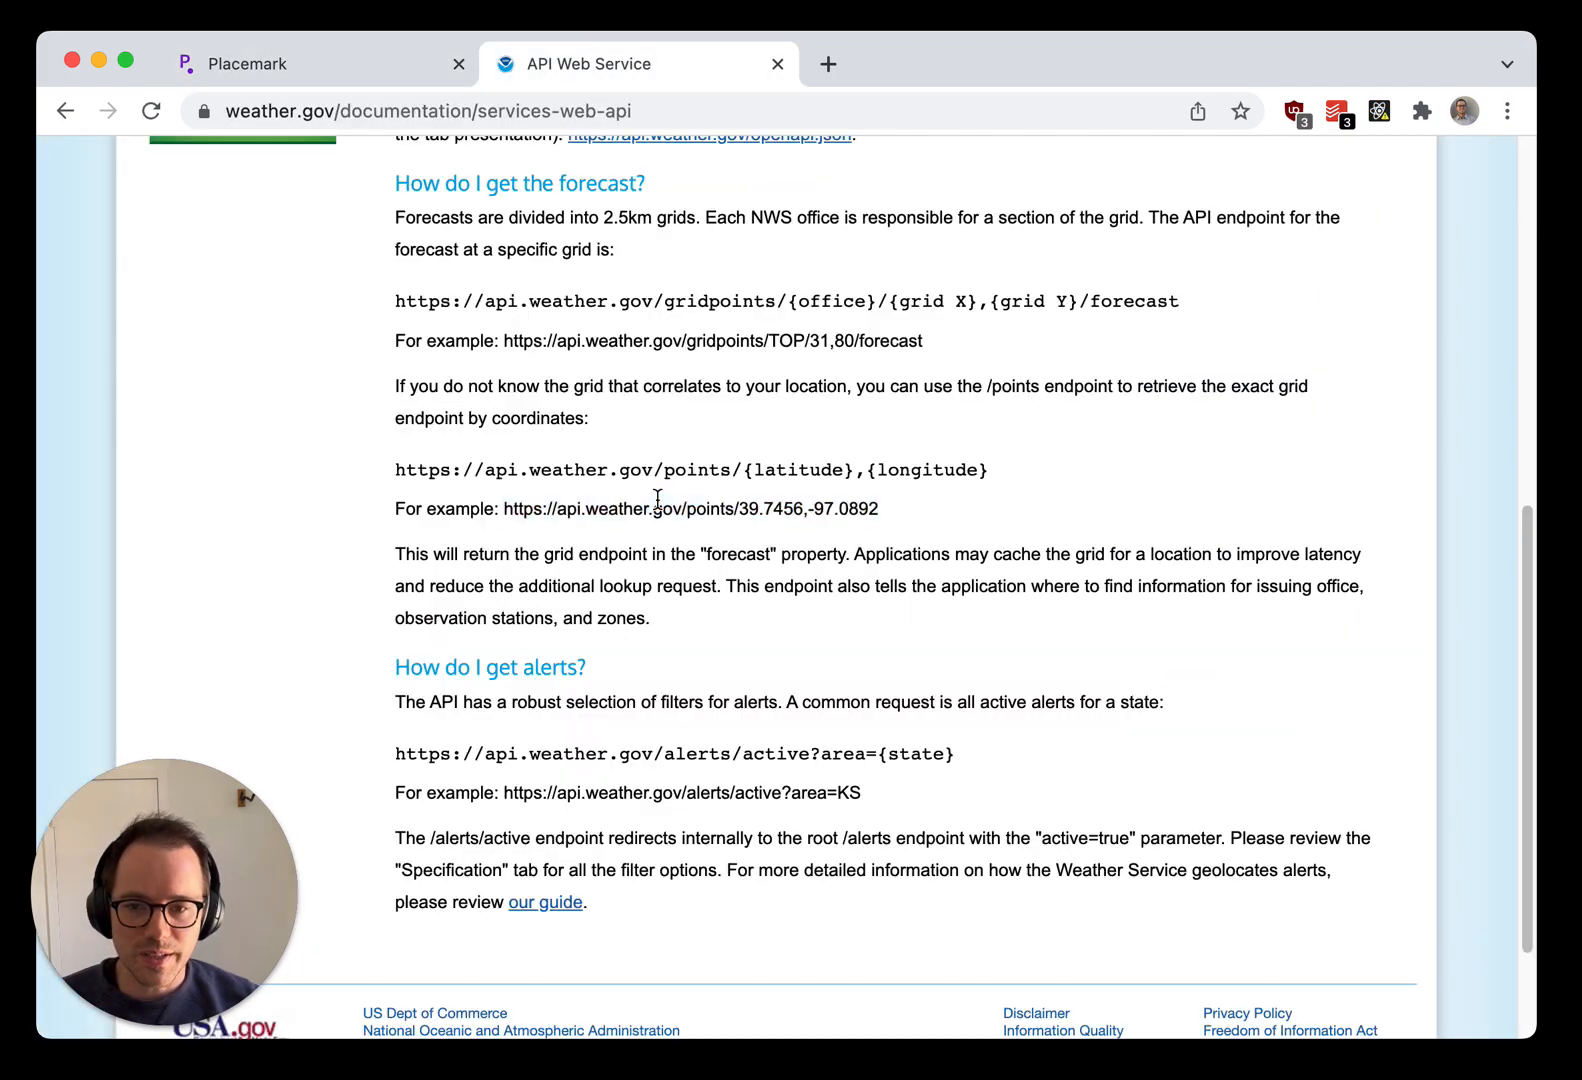
scroll(657, 498, up, 20)
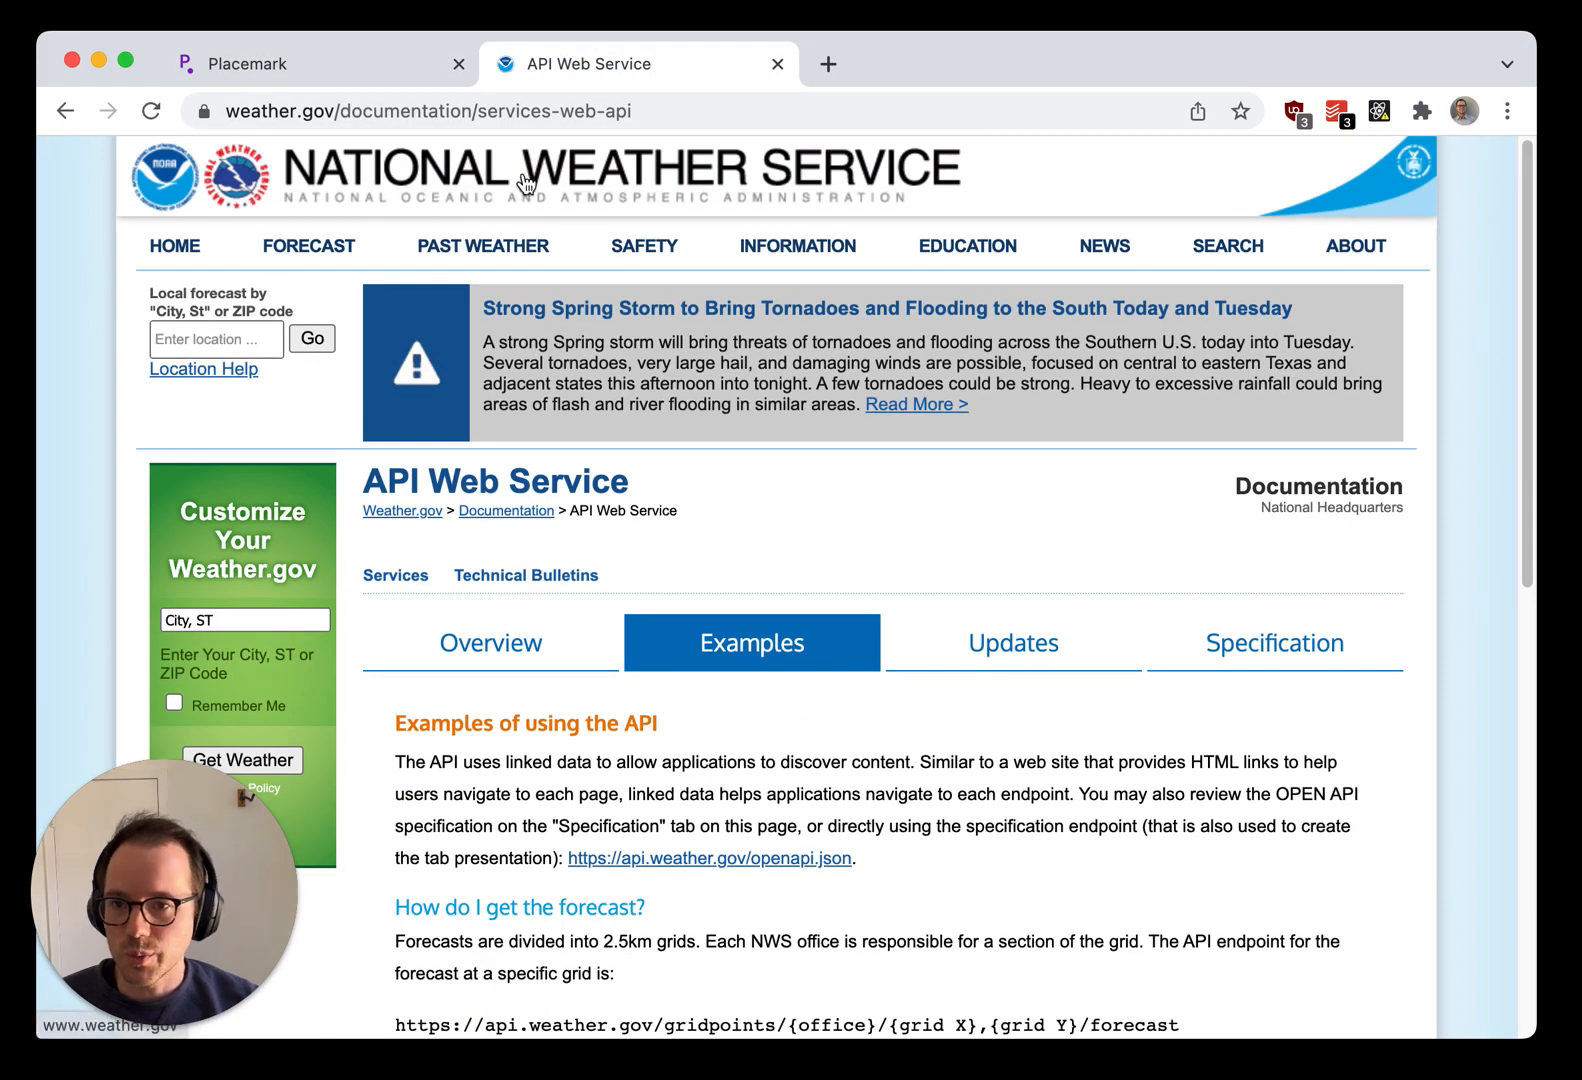
scroll(603, 528, down, 10)
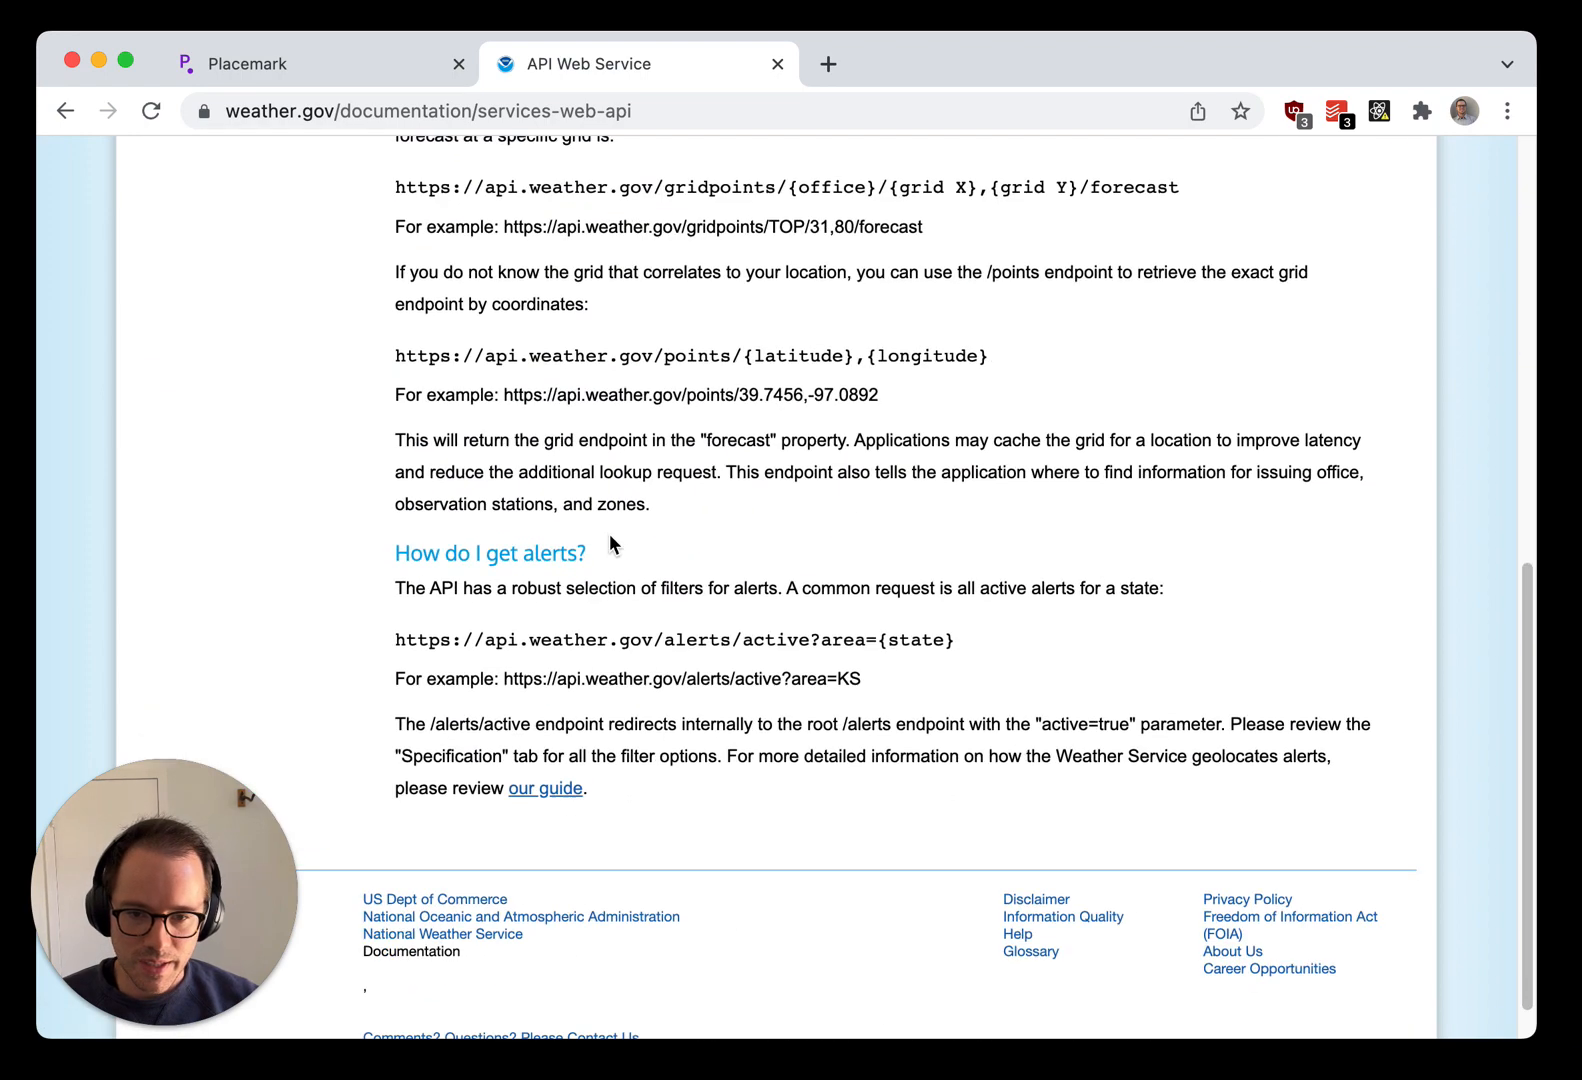
scroll(607, 535, up, 1)
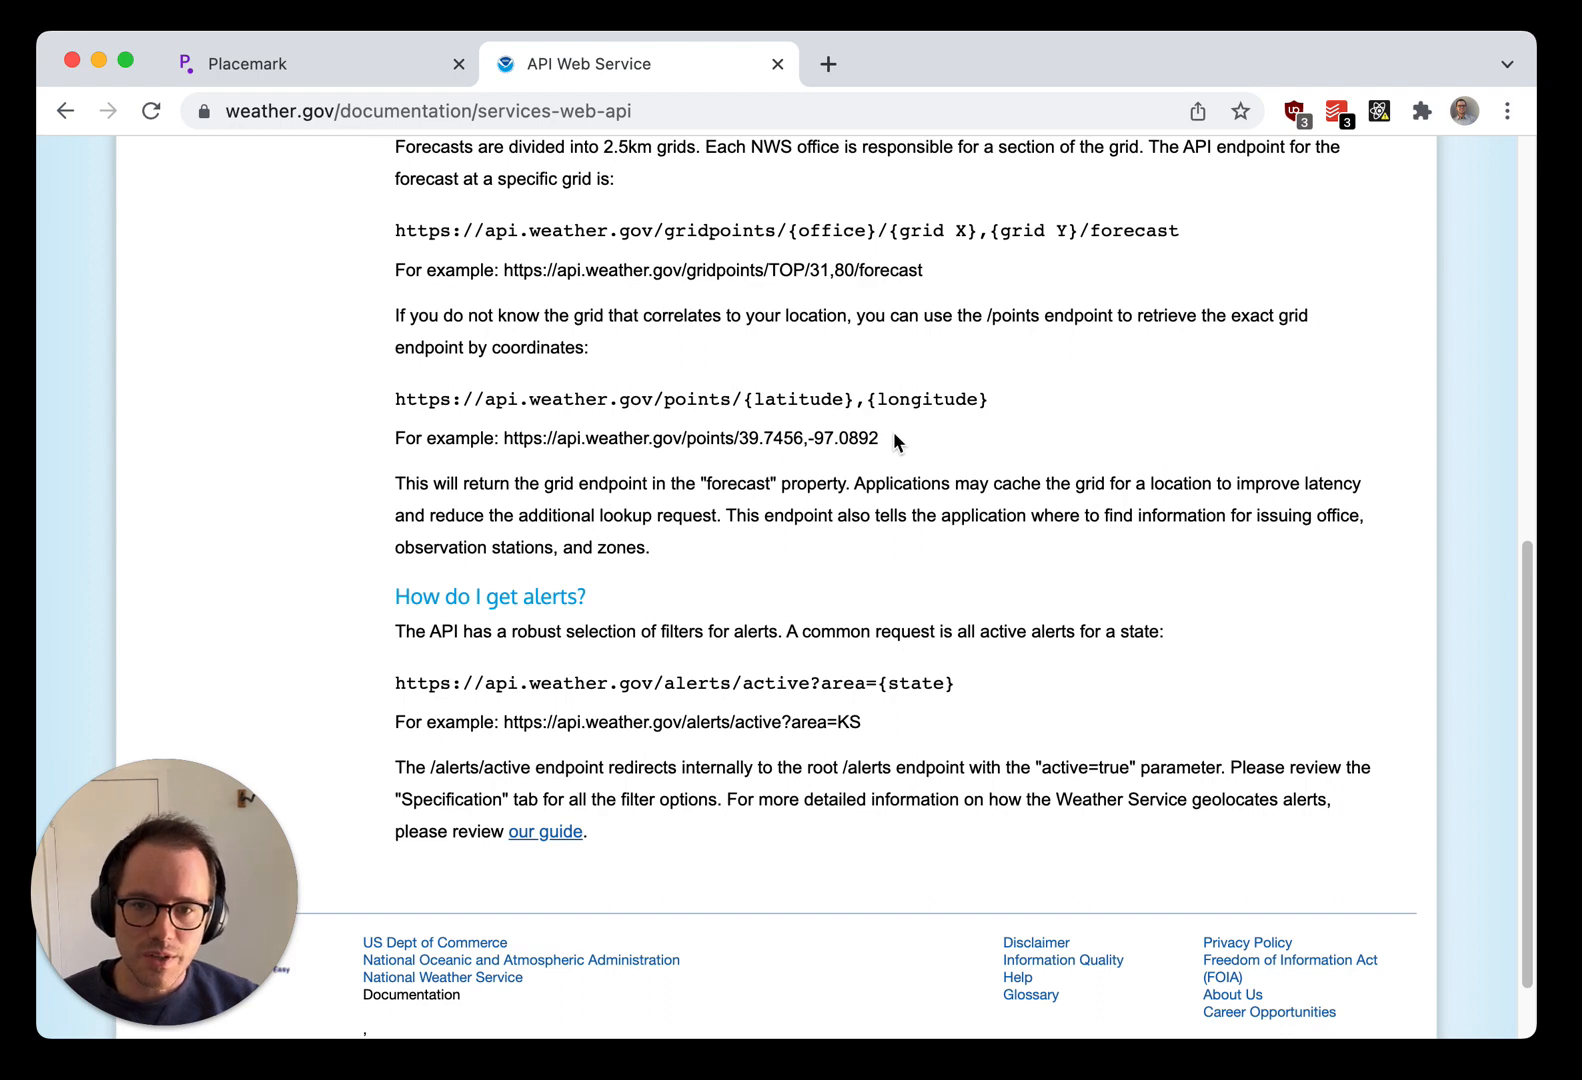
drag(964, 268, 502, 270)
key(super+c)
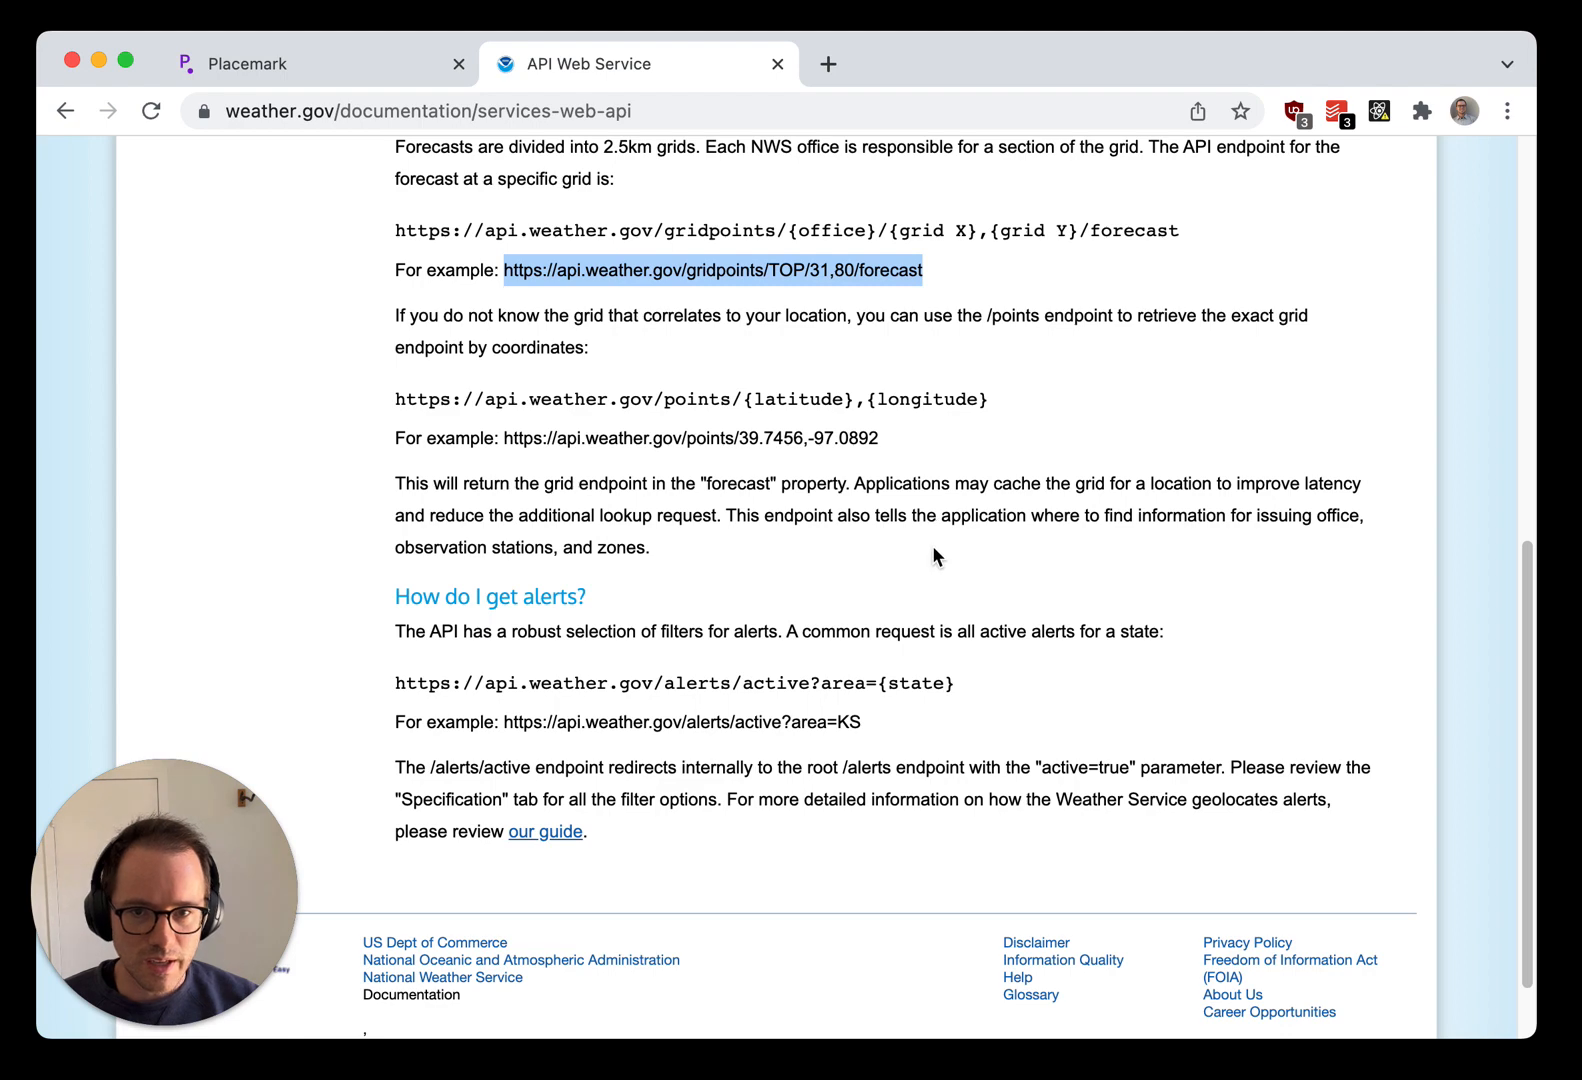
Step: Return to the Placemark map and import the copied forecast URL as GeoJSON
click(370, 65)
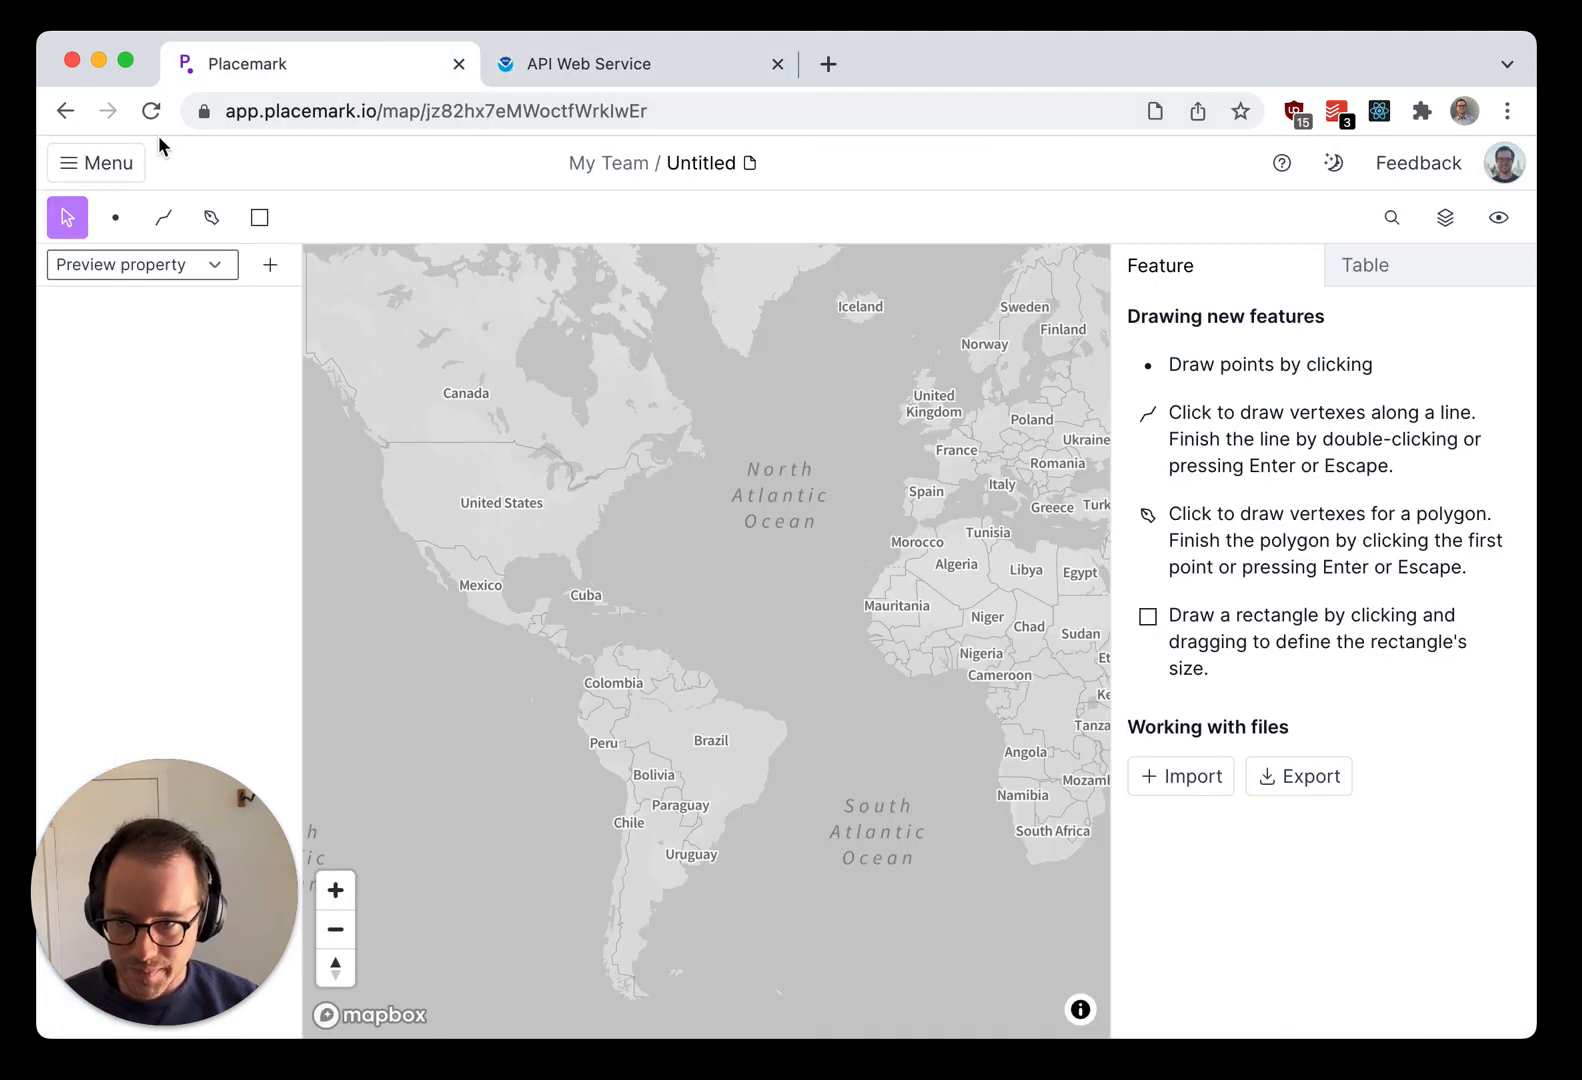
click(138, 163)
mouse_move(134, 205)
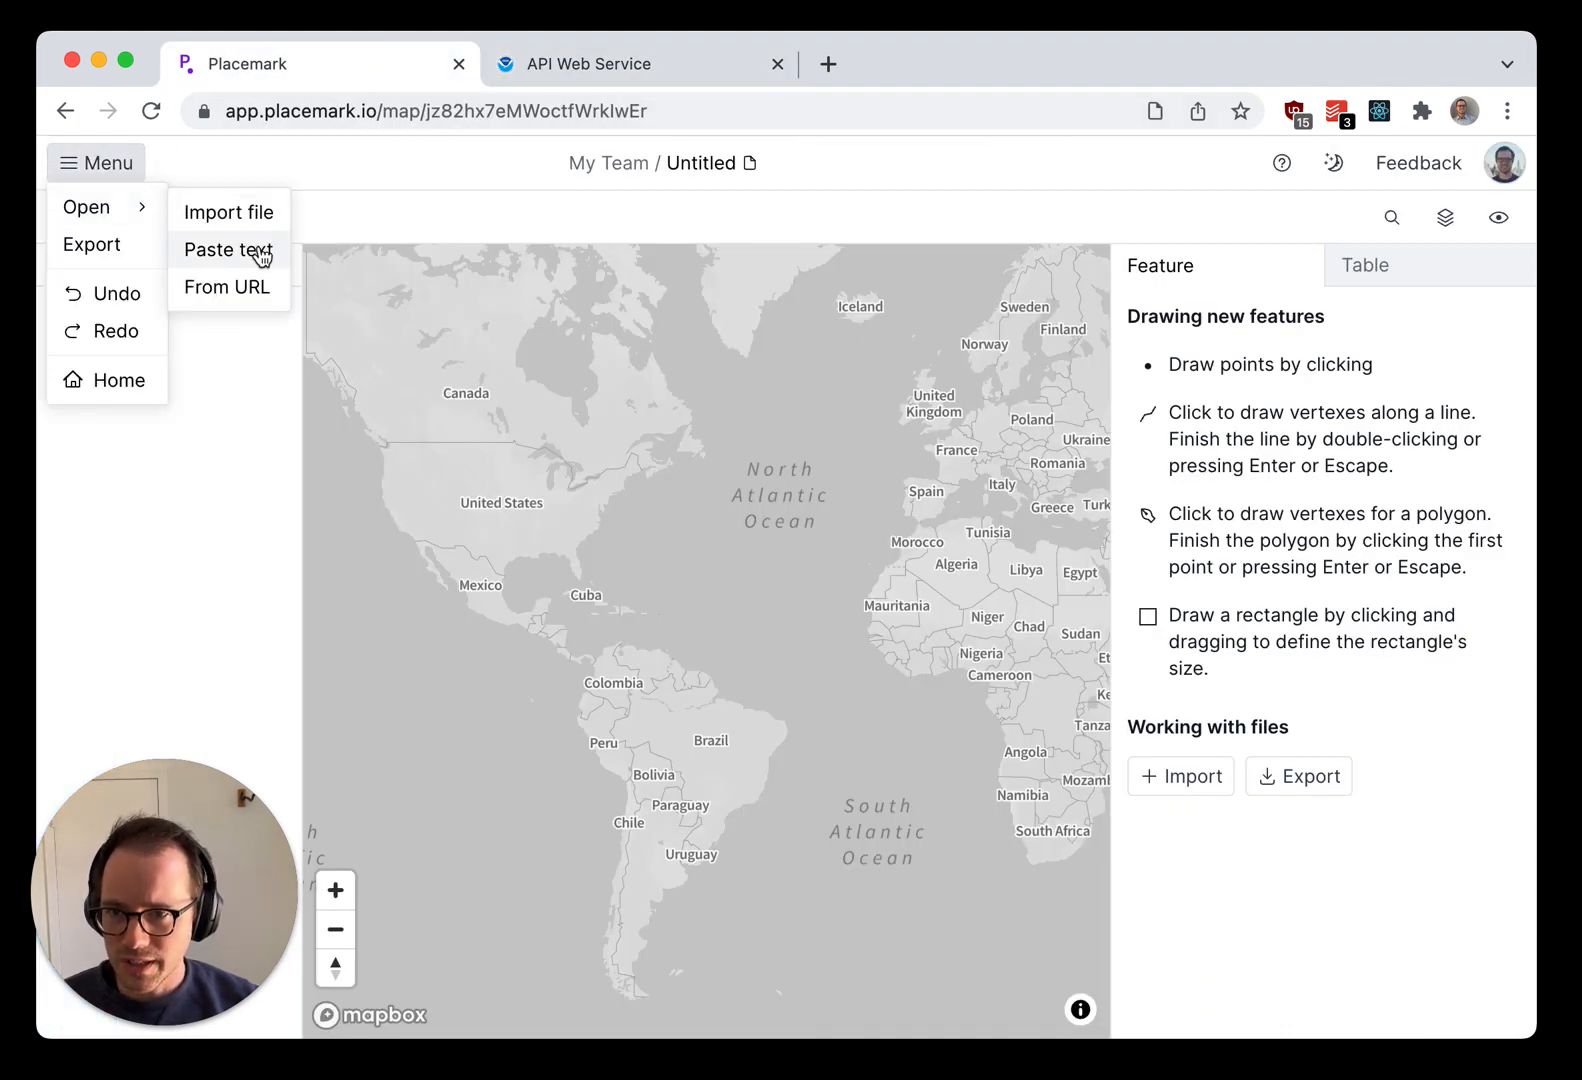
click(252, 293)
click(754, 369)
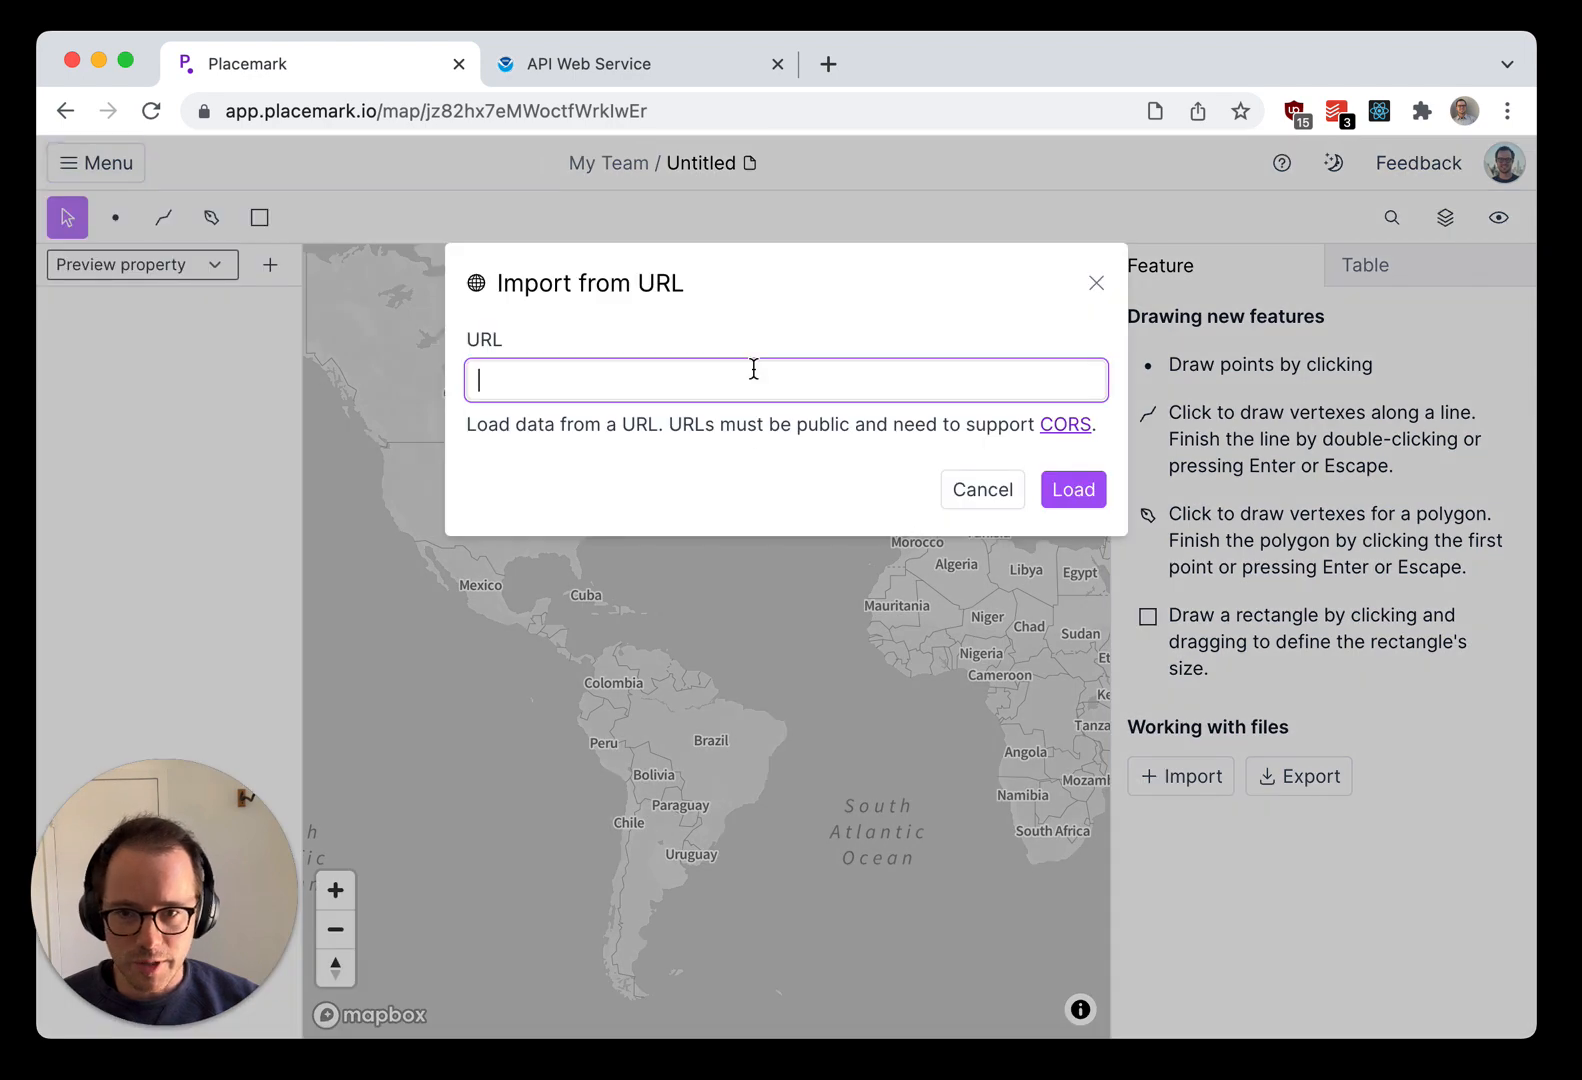
key(super+v)
click(1088, 500)
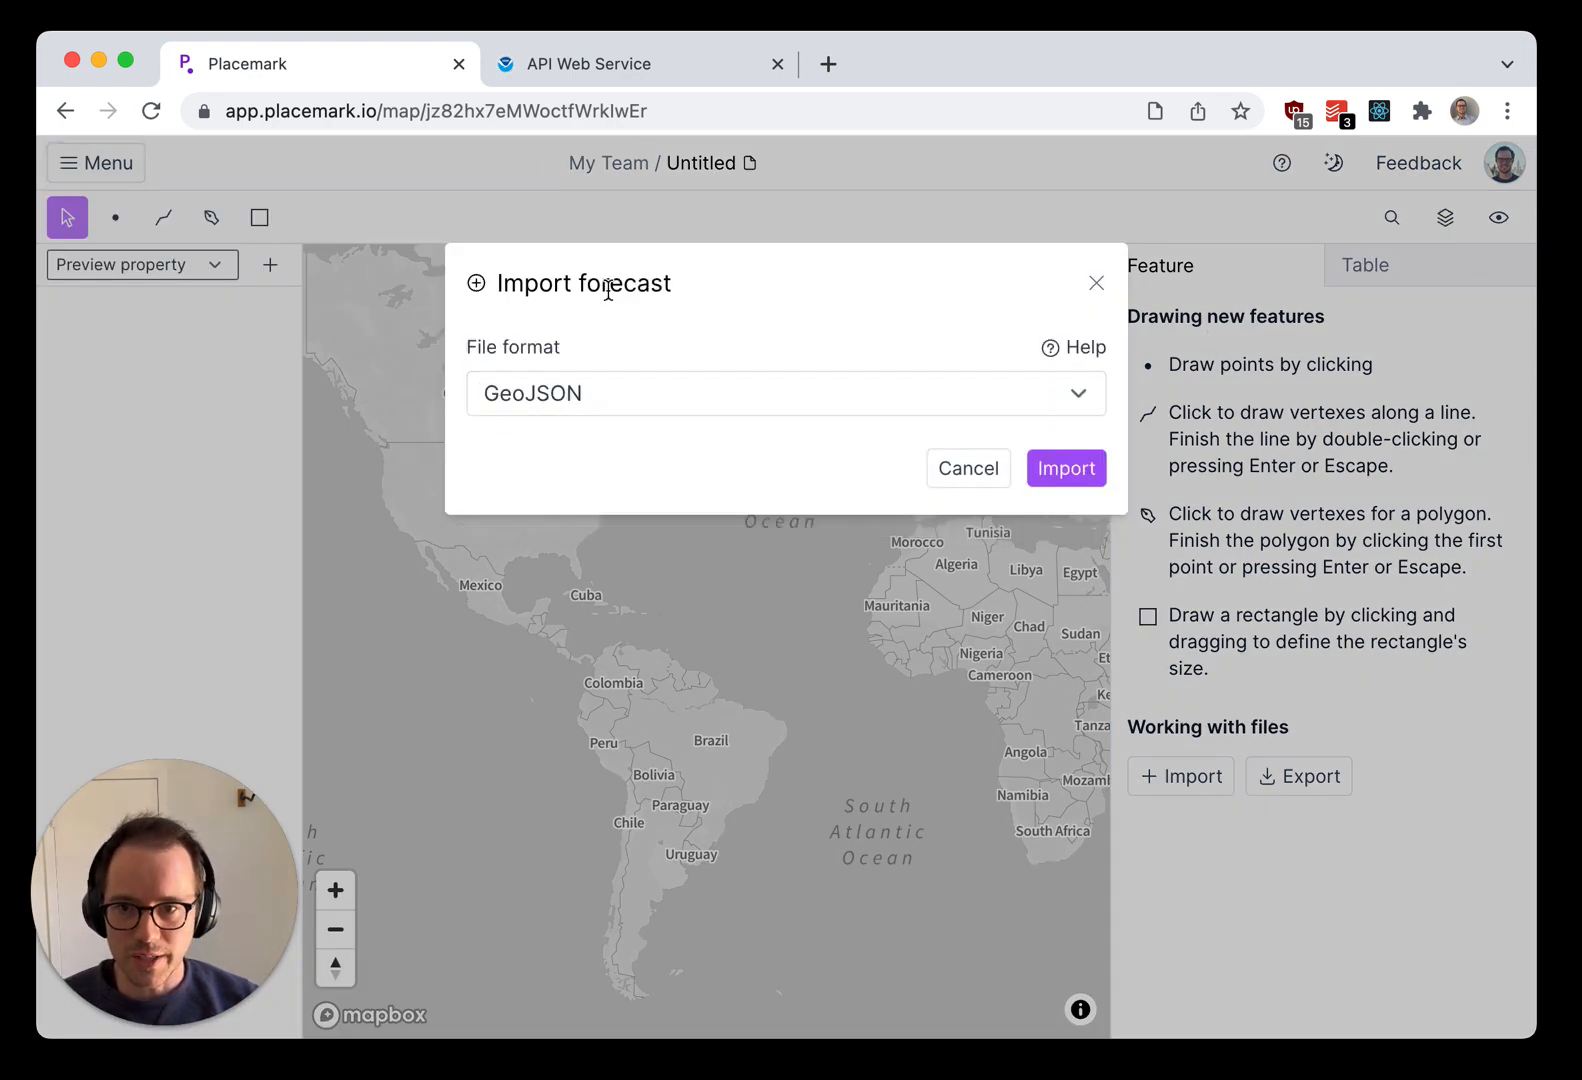
click(1083, 479)
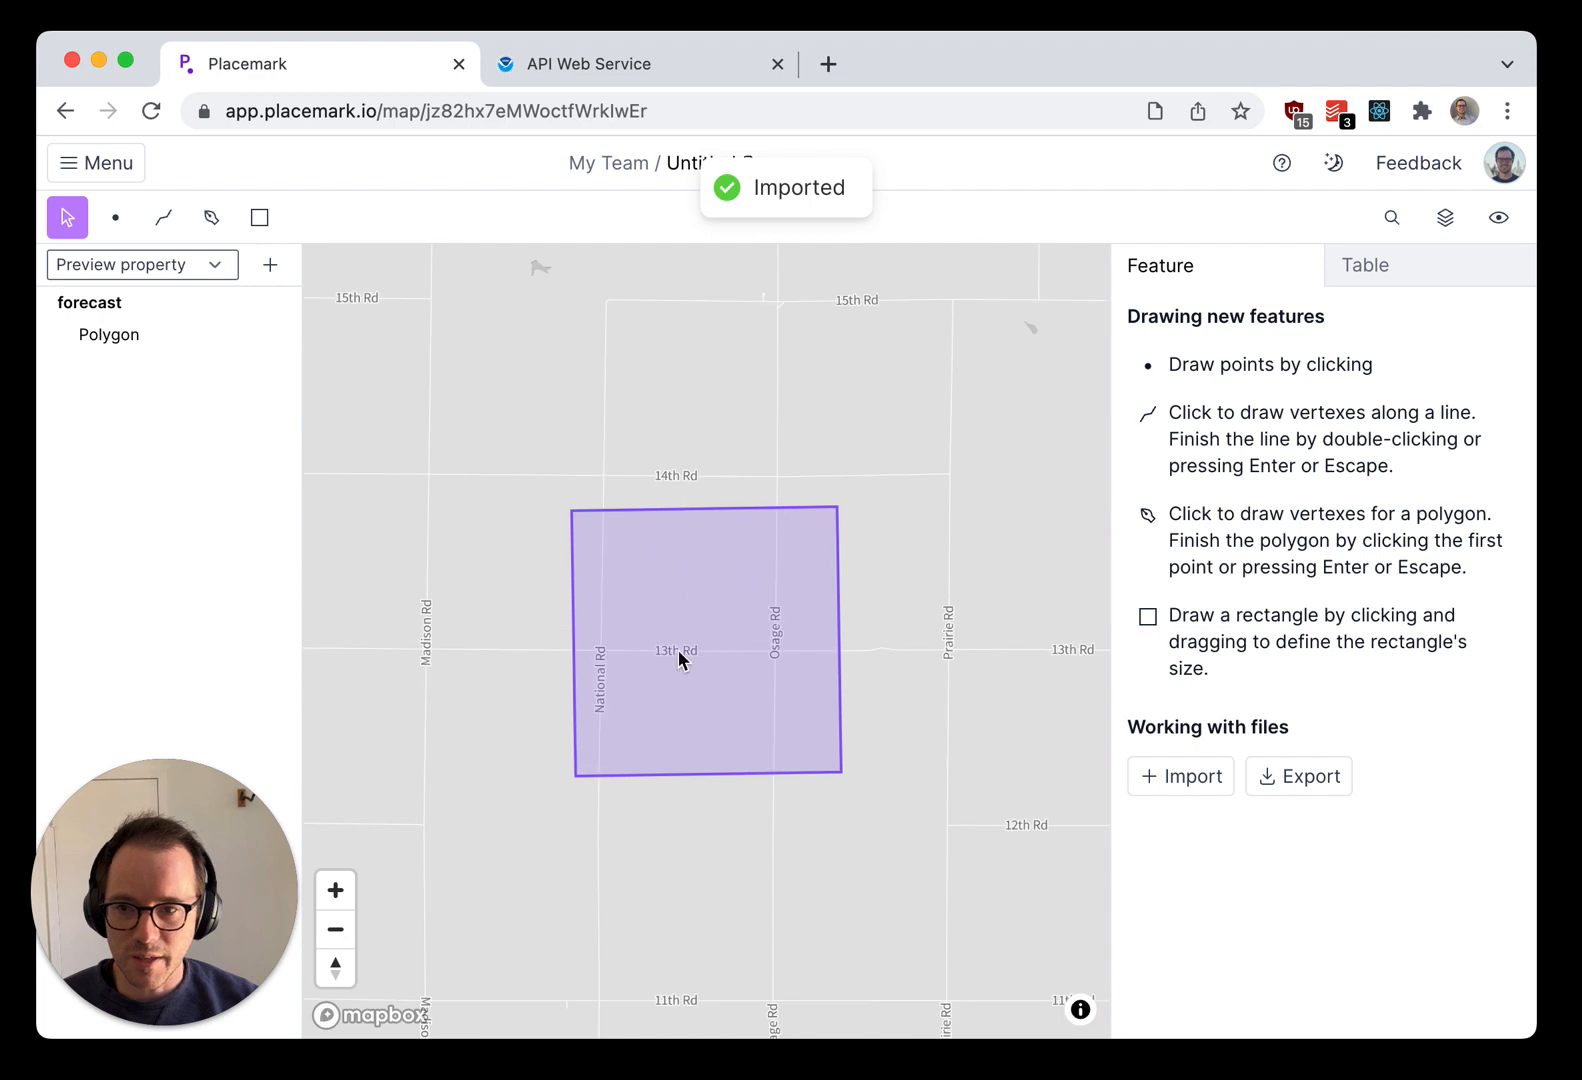
Step: Examine the JSON of the forecast polygon's periods property and close it without saving
click(679, 650)
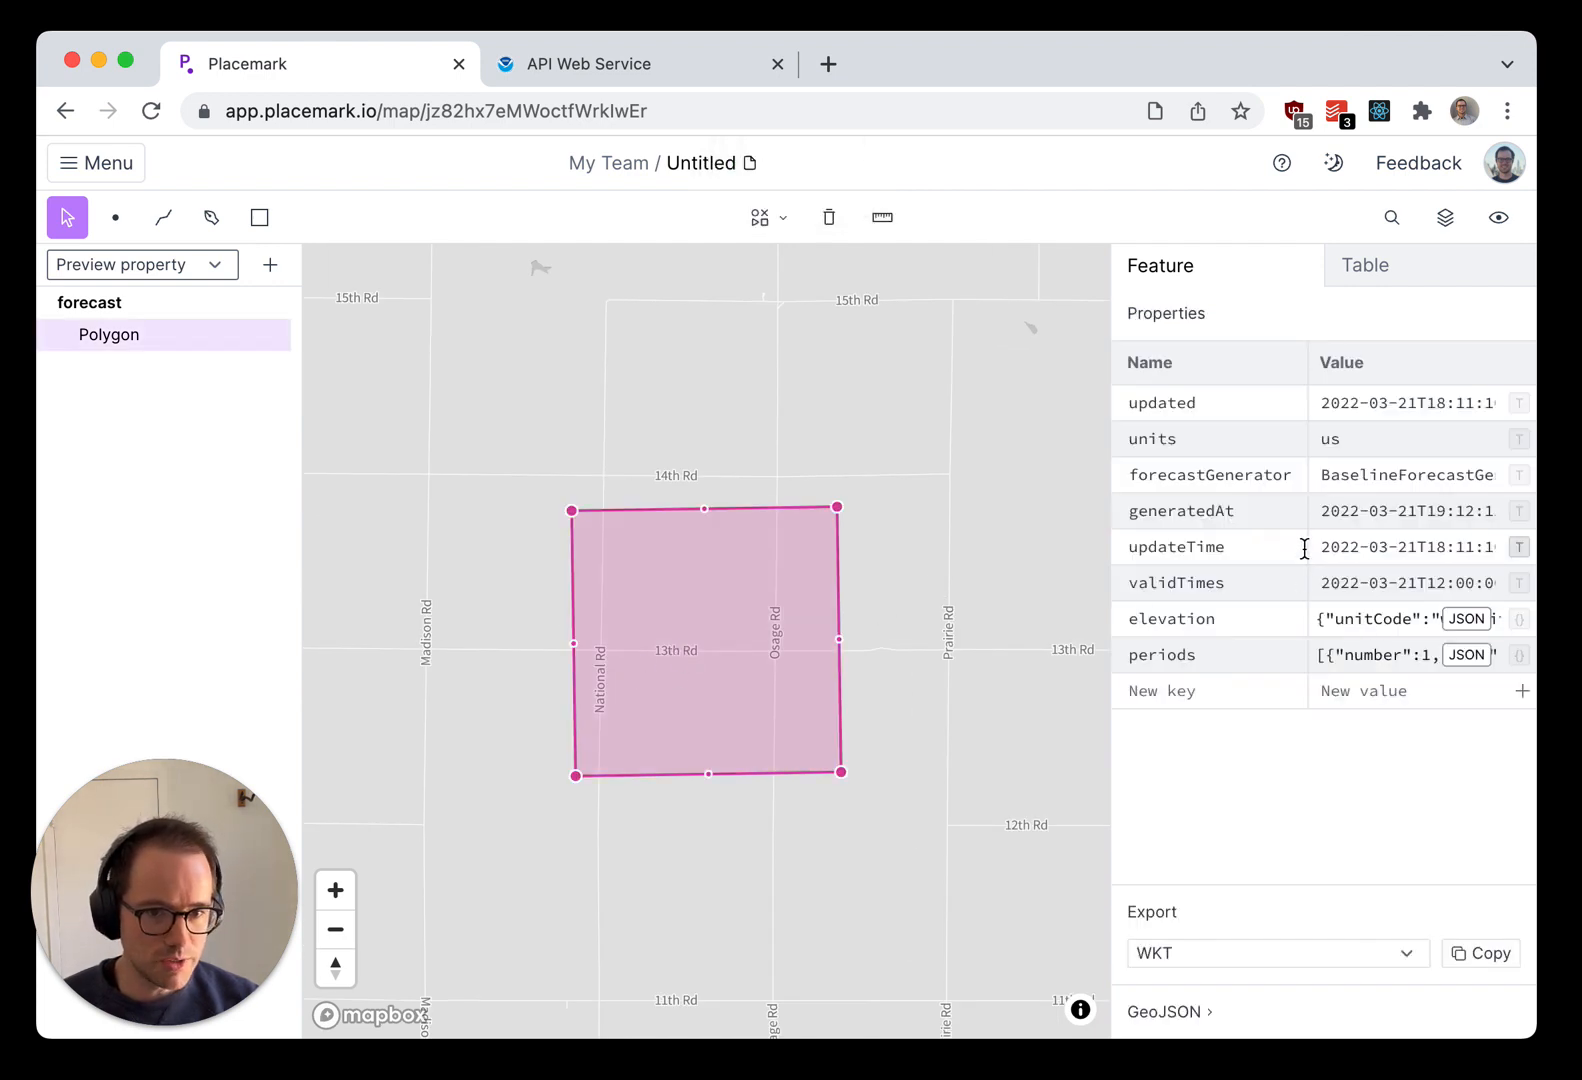
click(1452, 657)
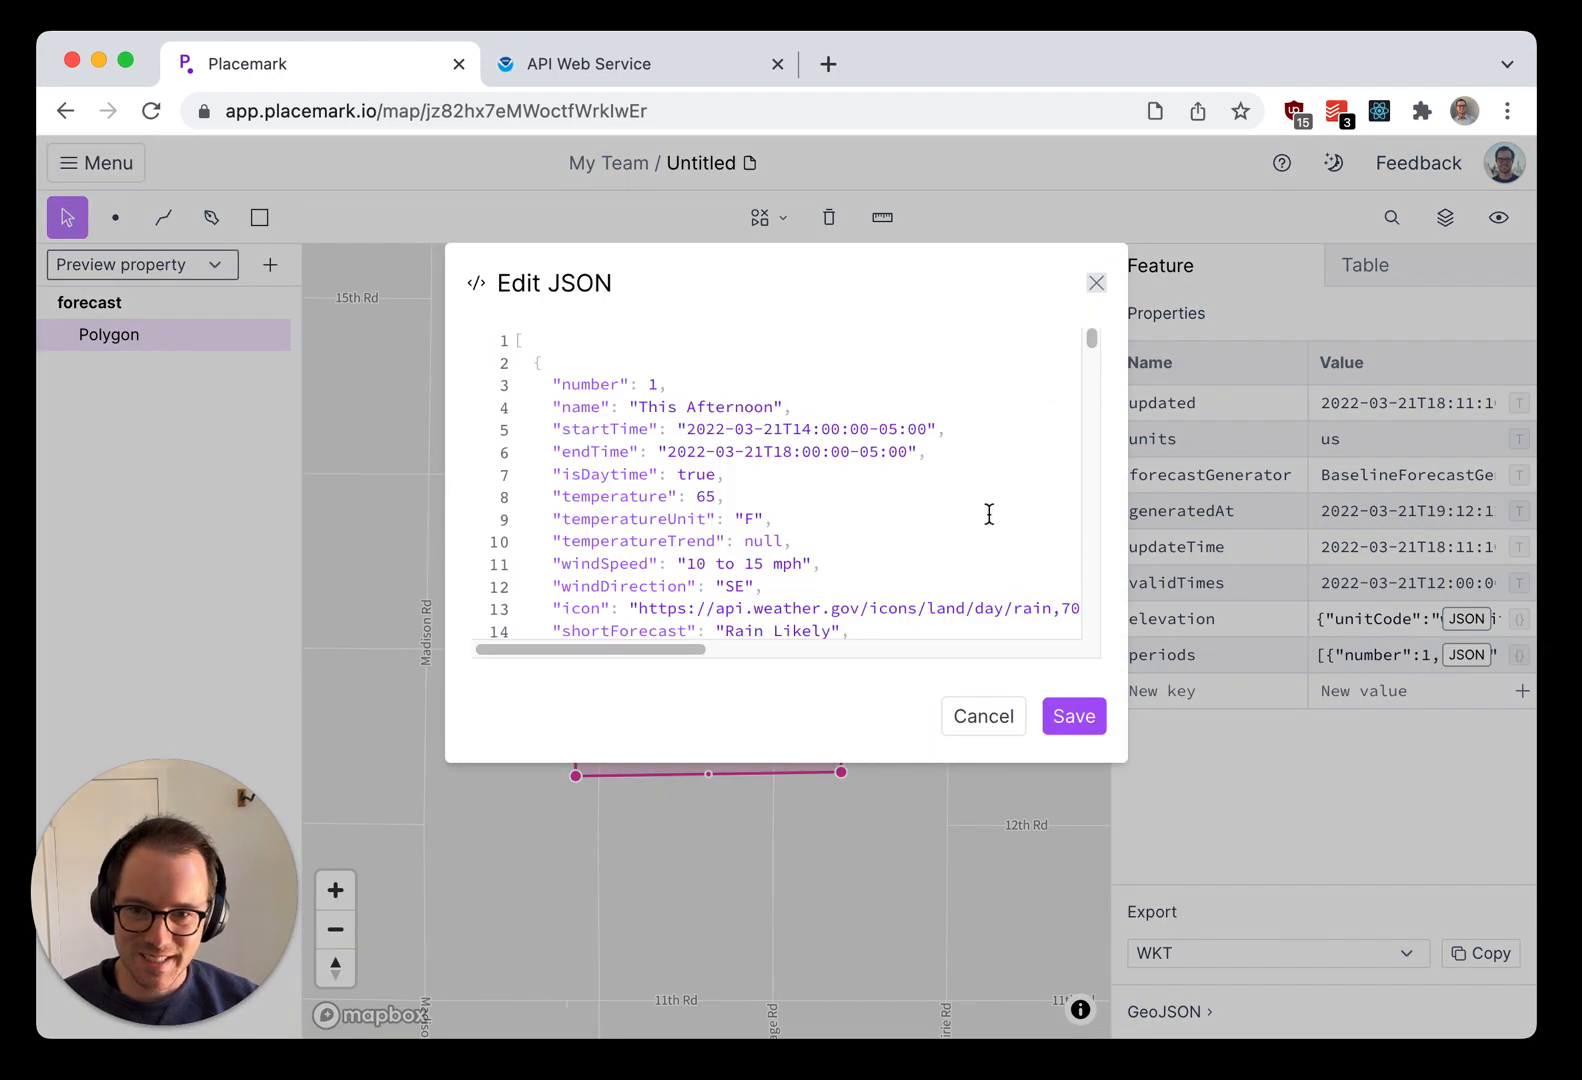
scroll(989, 514, down, 5)
scroll(989, 514, up, 3)
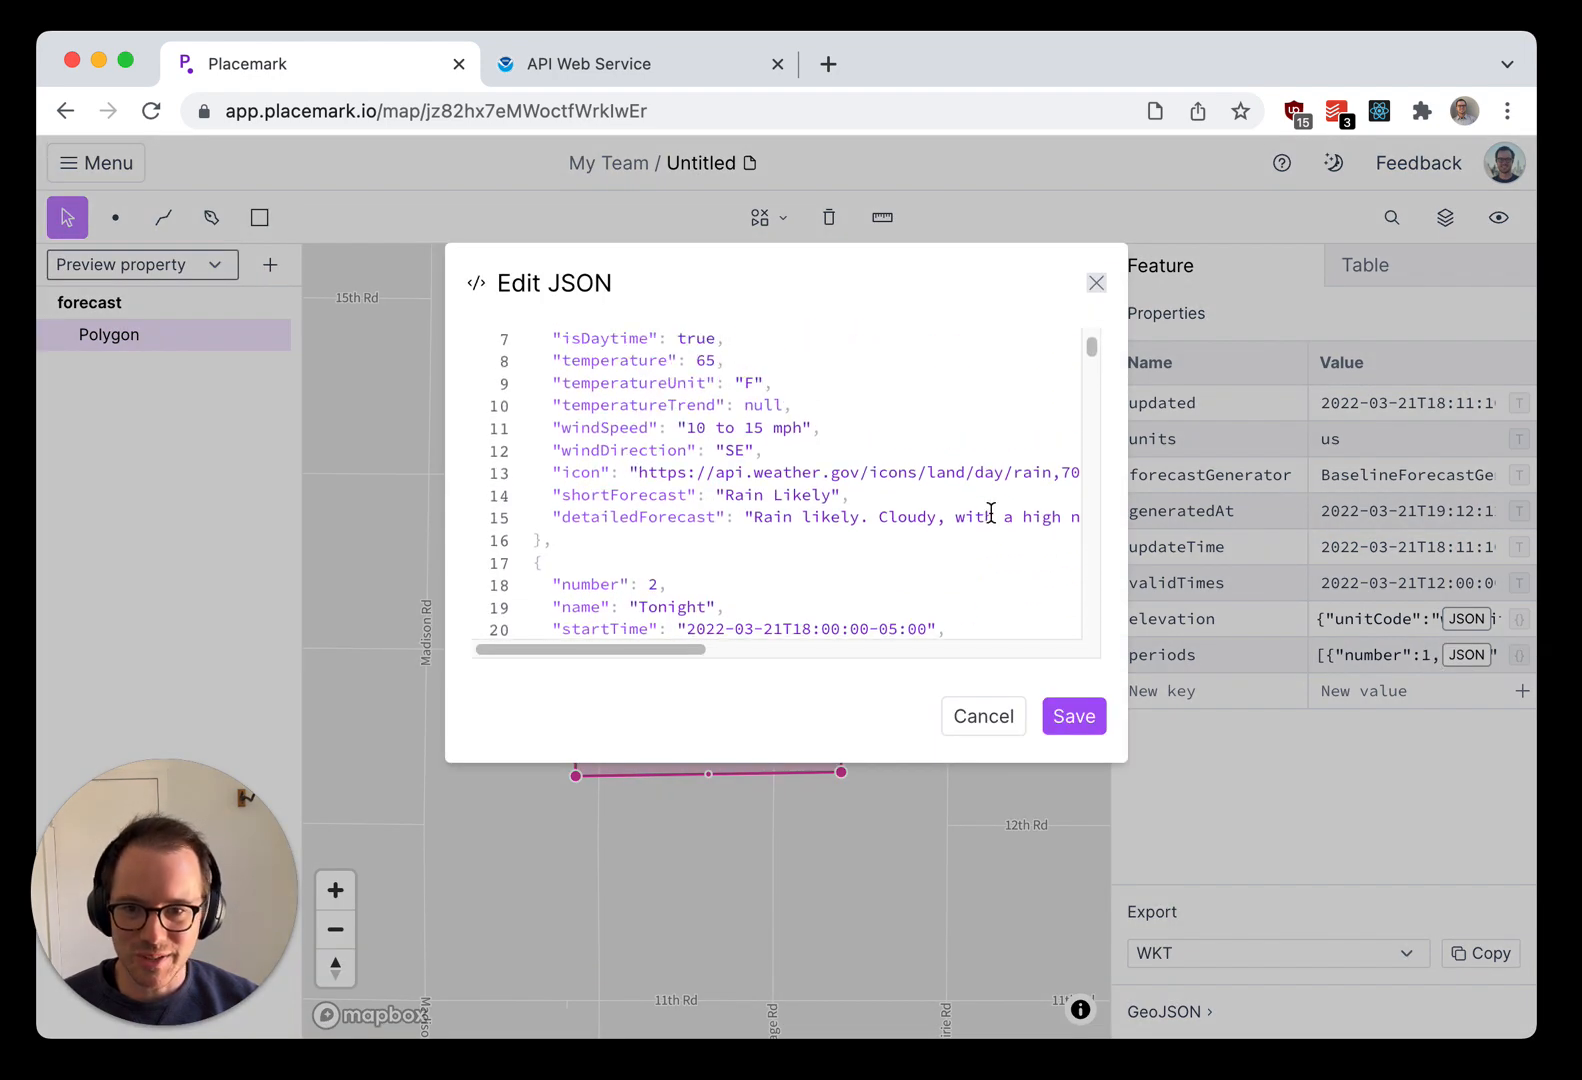
scroll(991, 514, up, 2)
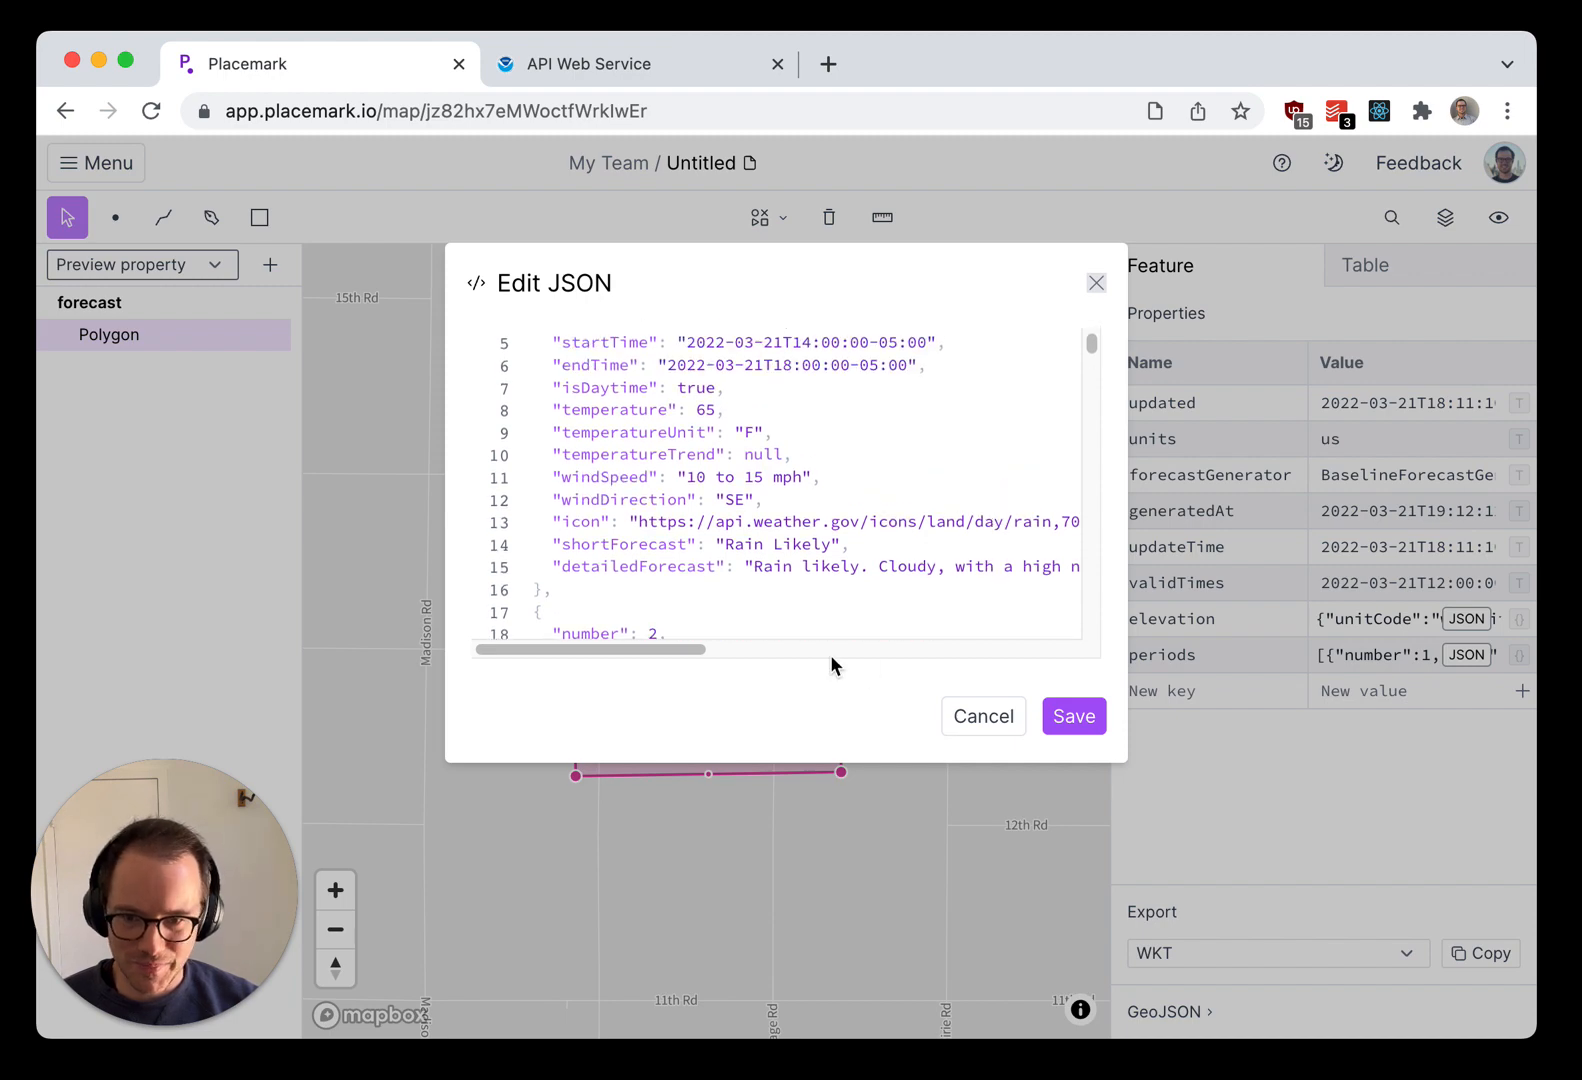
click(985, 716)
click(976, 738)
Step: Delete the forecast polygon and its empty forecast folder
click(763, 663)
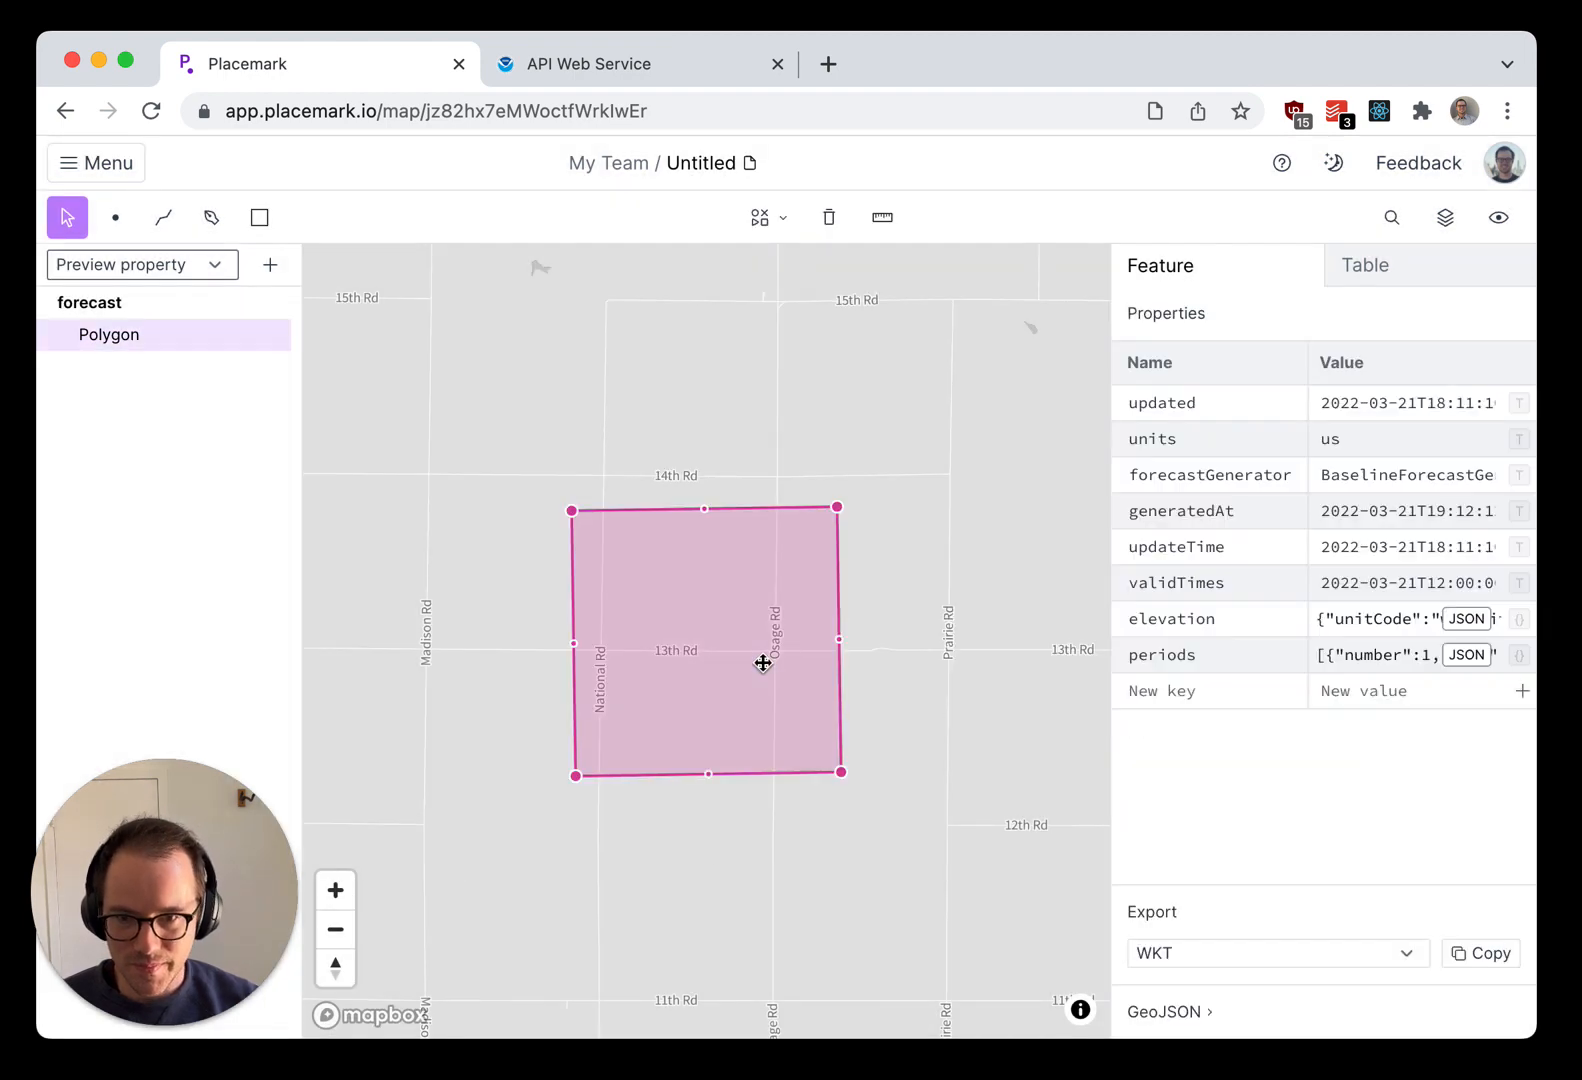
key(Delete)
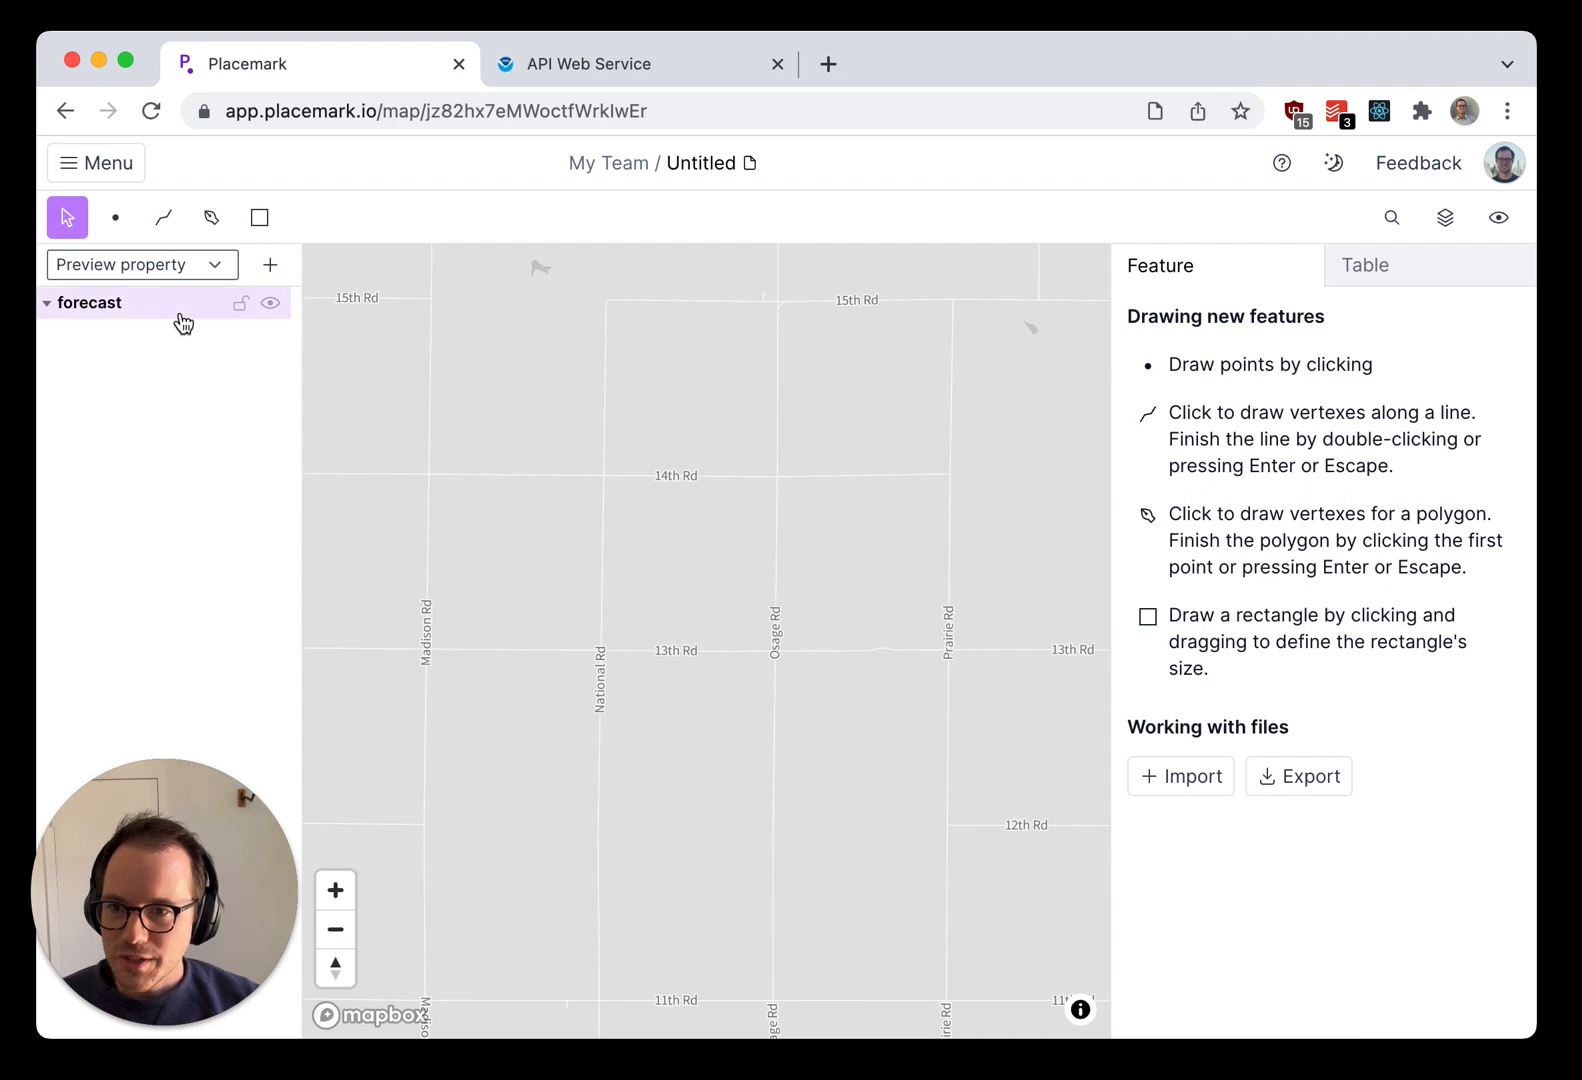
key(Delete)
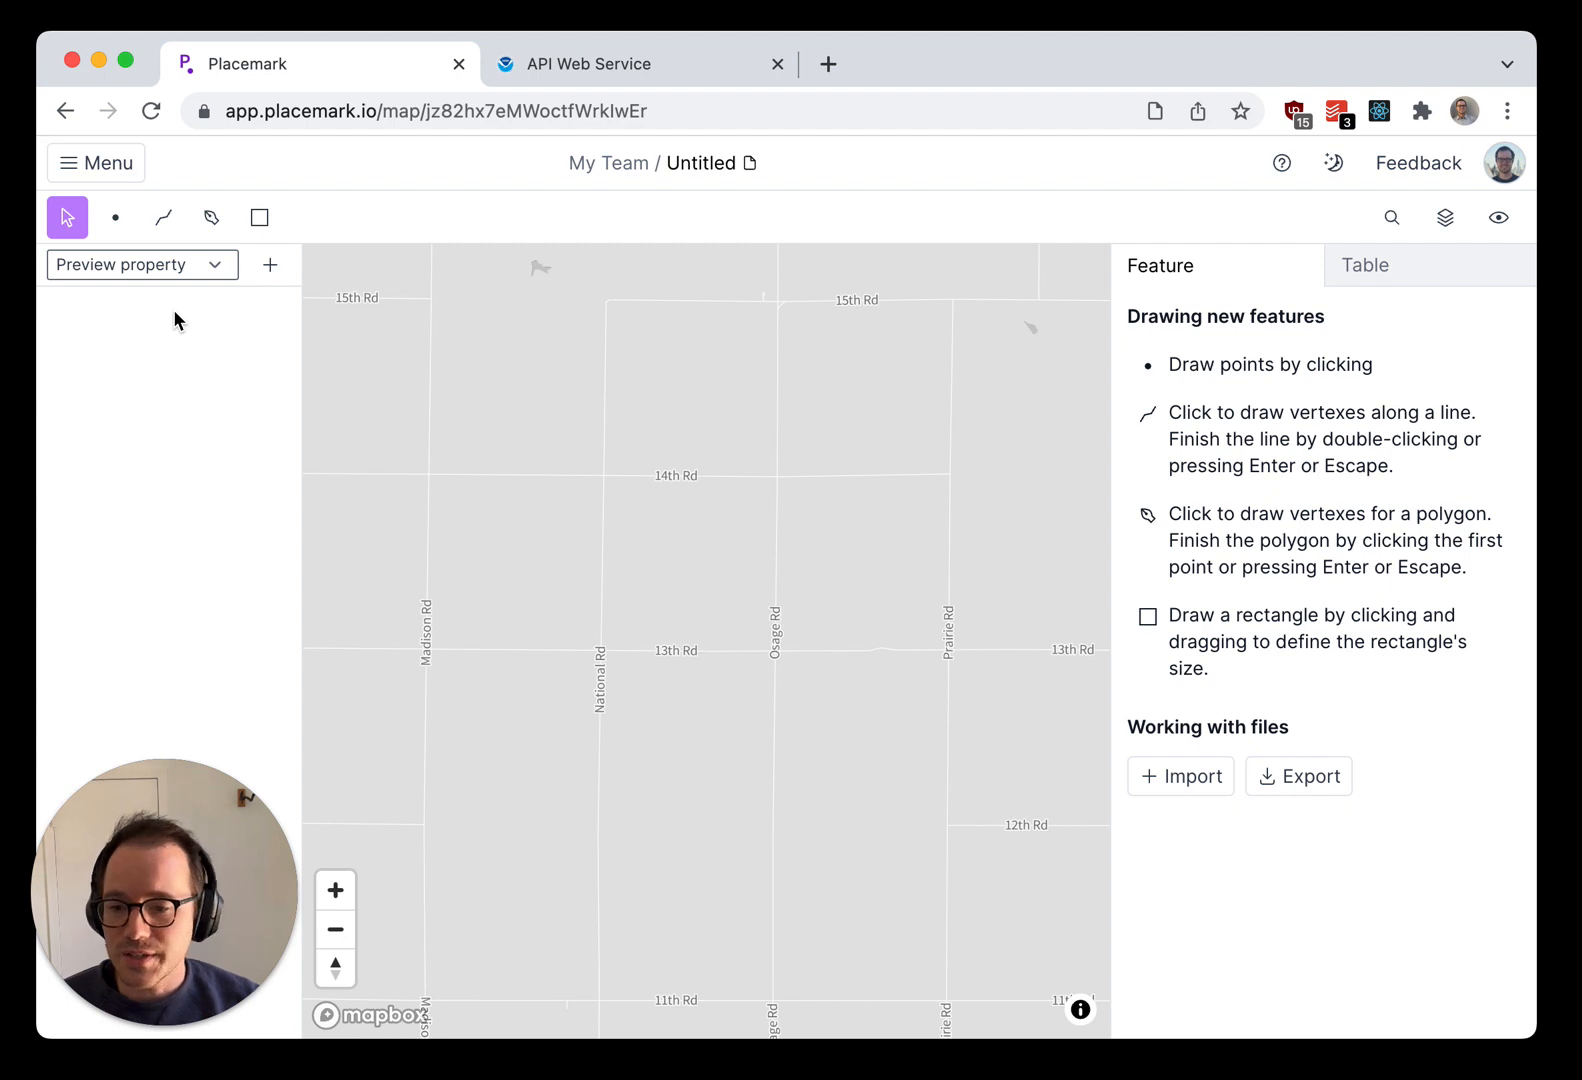
Step: Switch to the Nova editor and copy the entire contents of example-zip.csv
key(super+Tab)
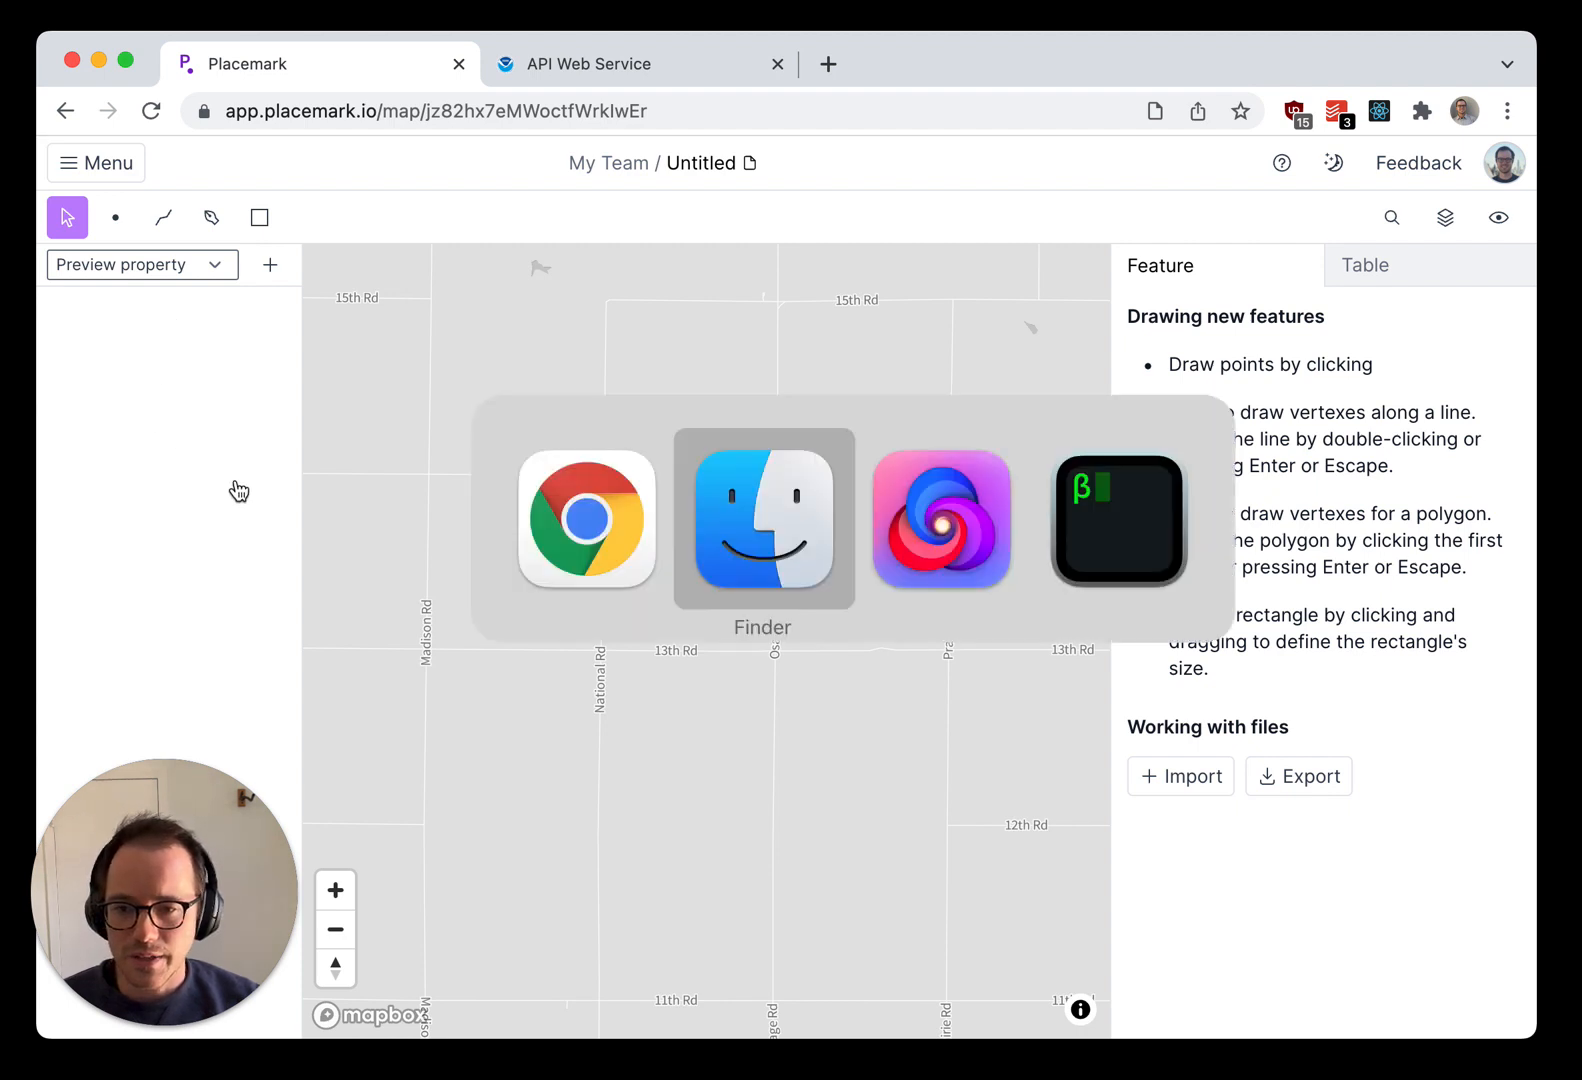
click(893, 547)
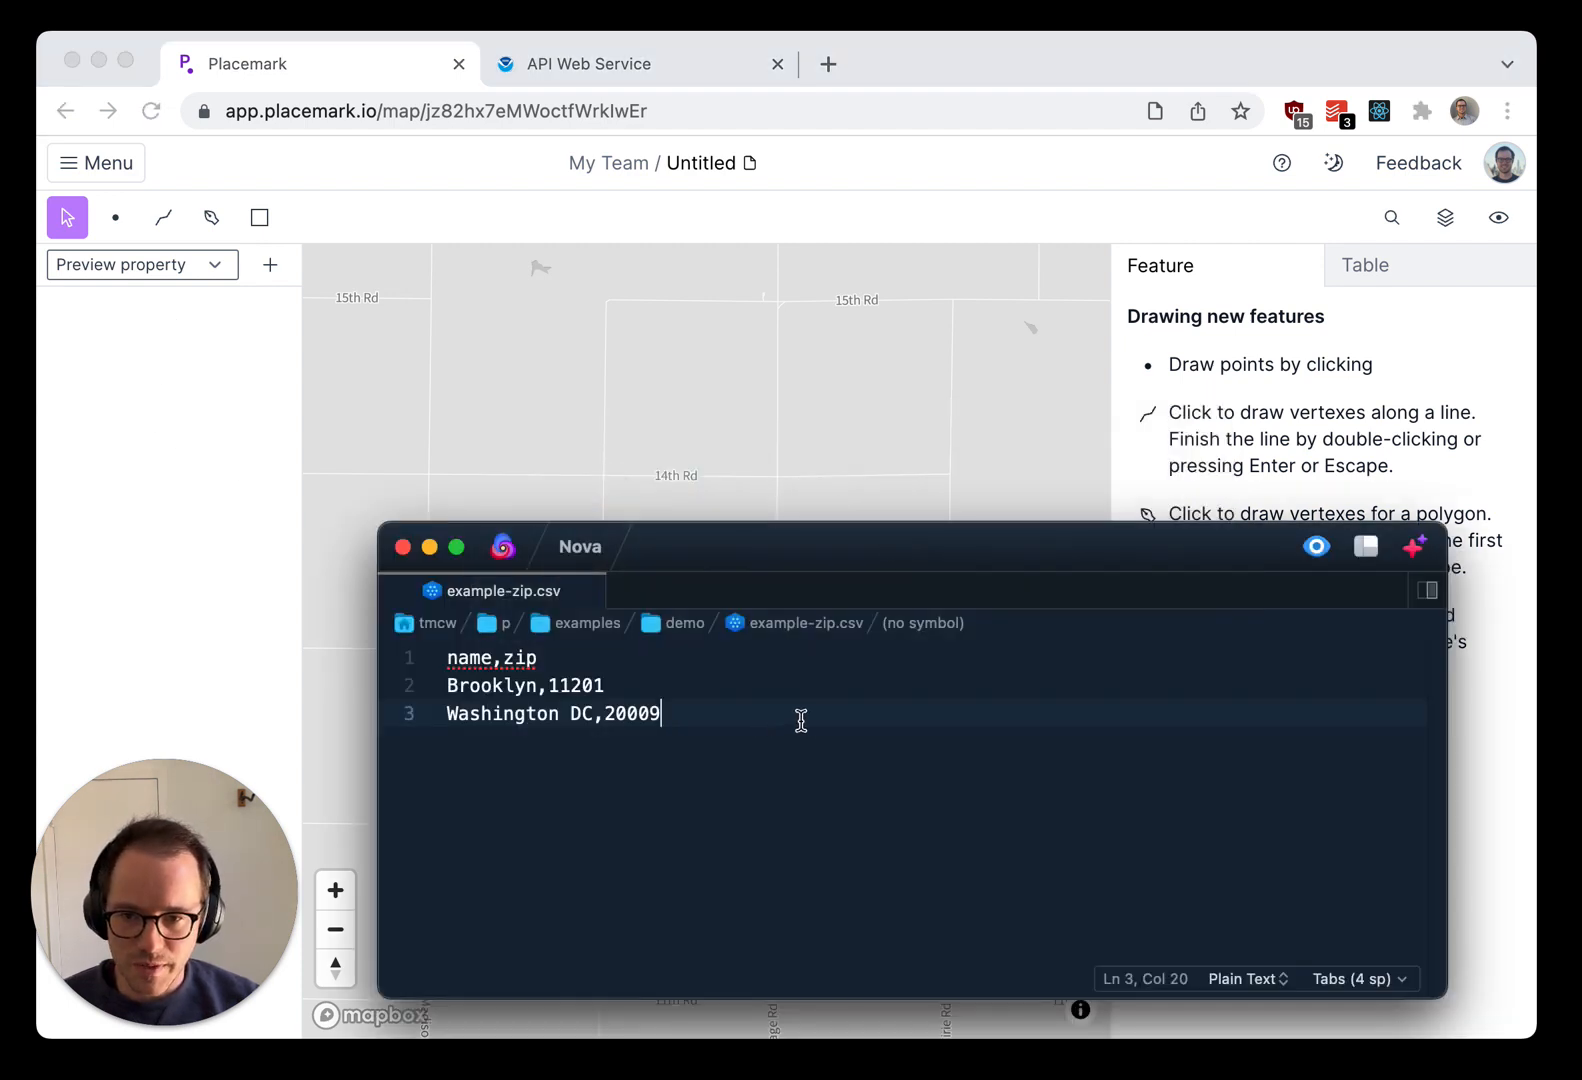
click(472, 660)
click(483, 686)
click(539, 660)
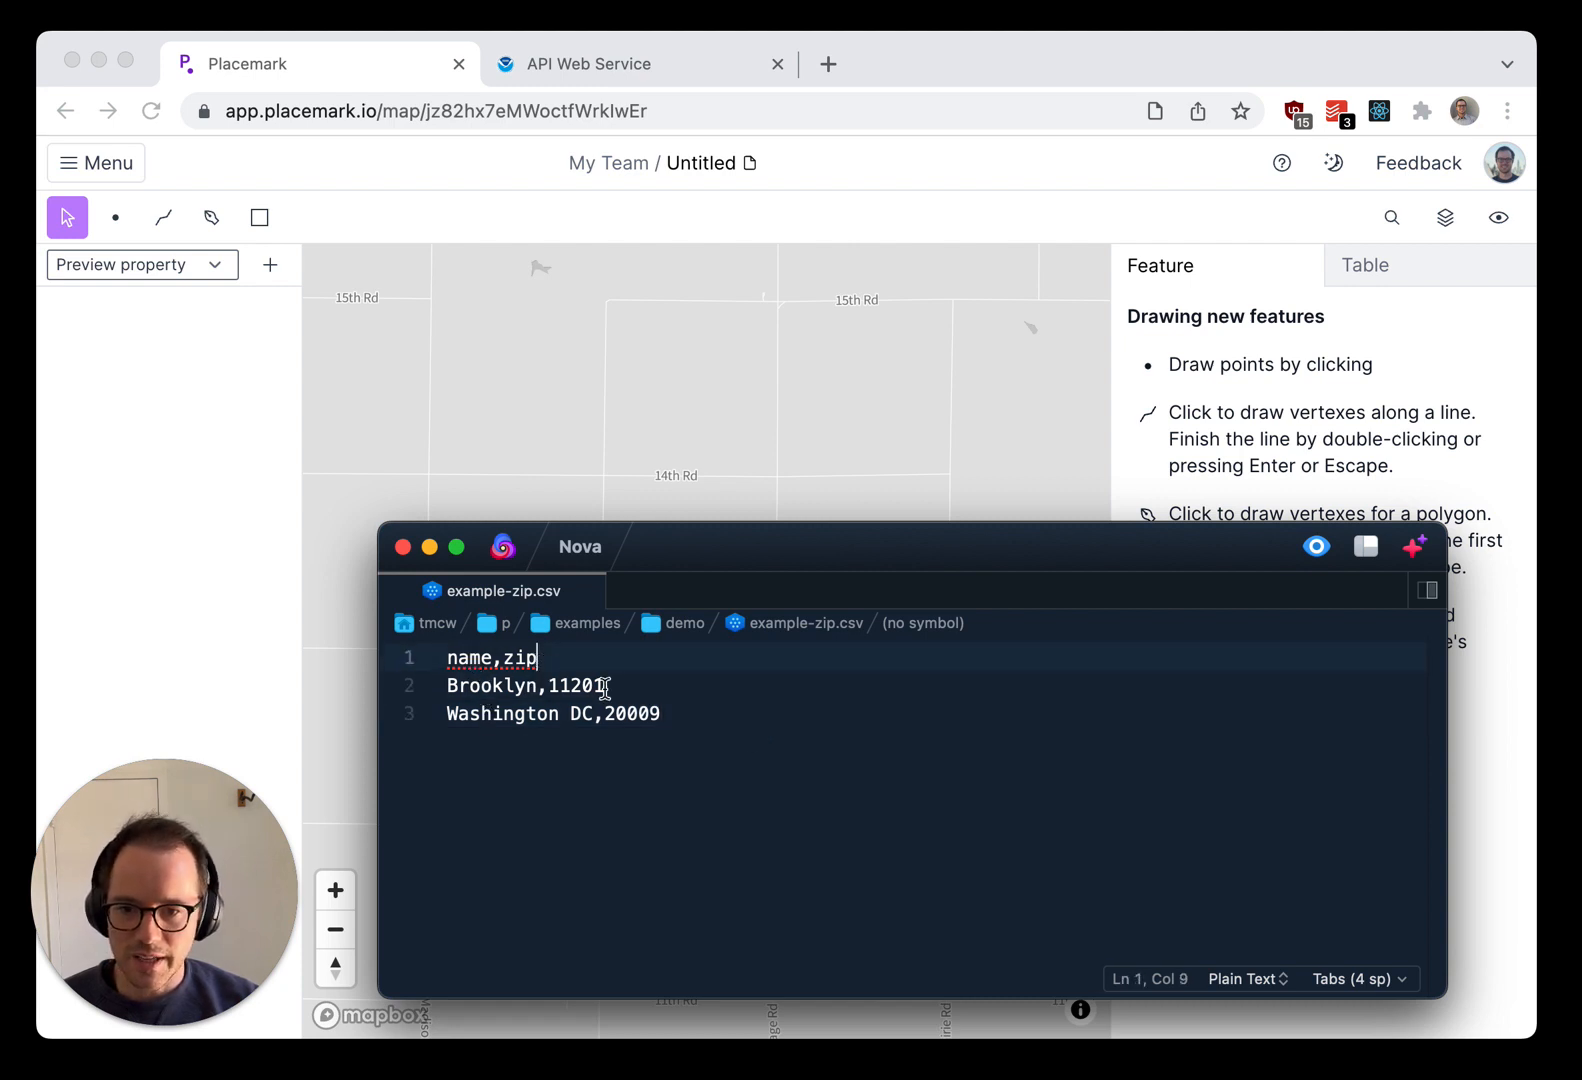
click(606, 686)
click(694, 761)
key(super+a)
key(super+c)
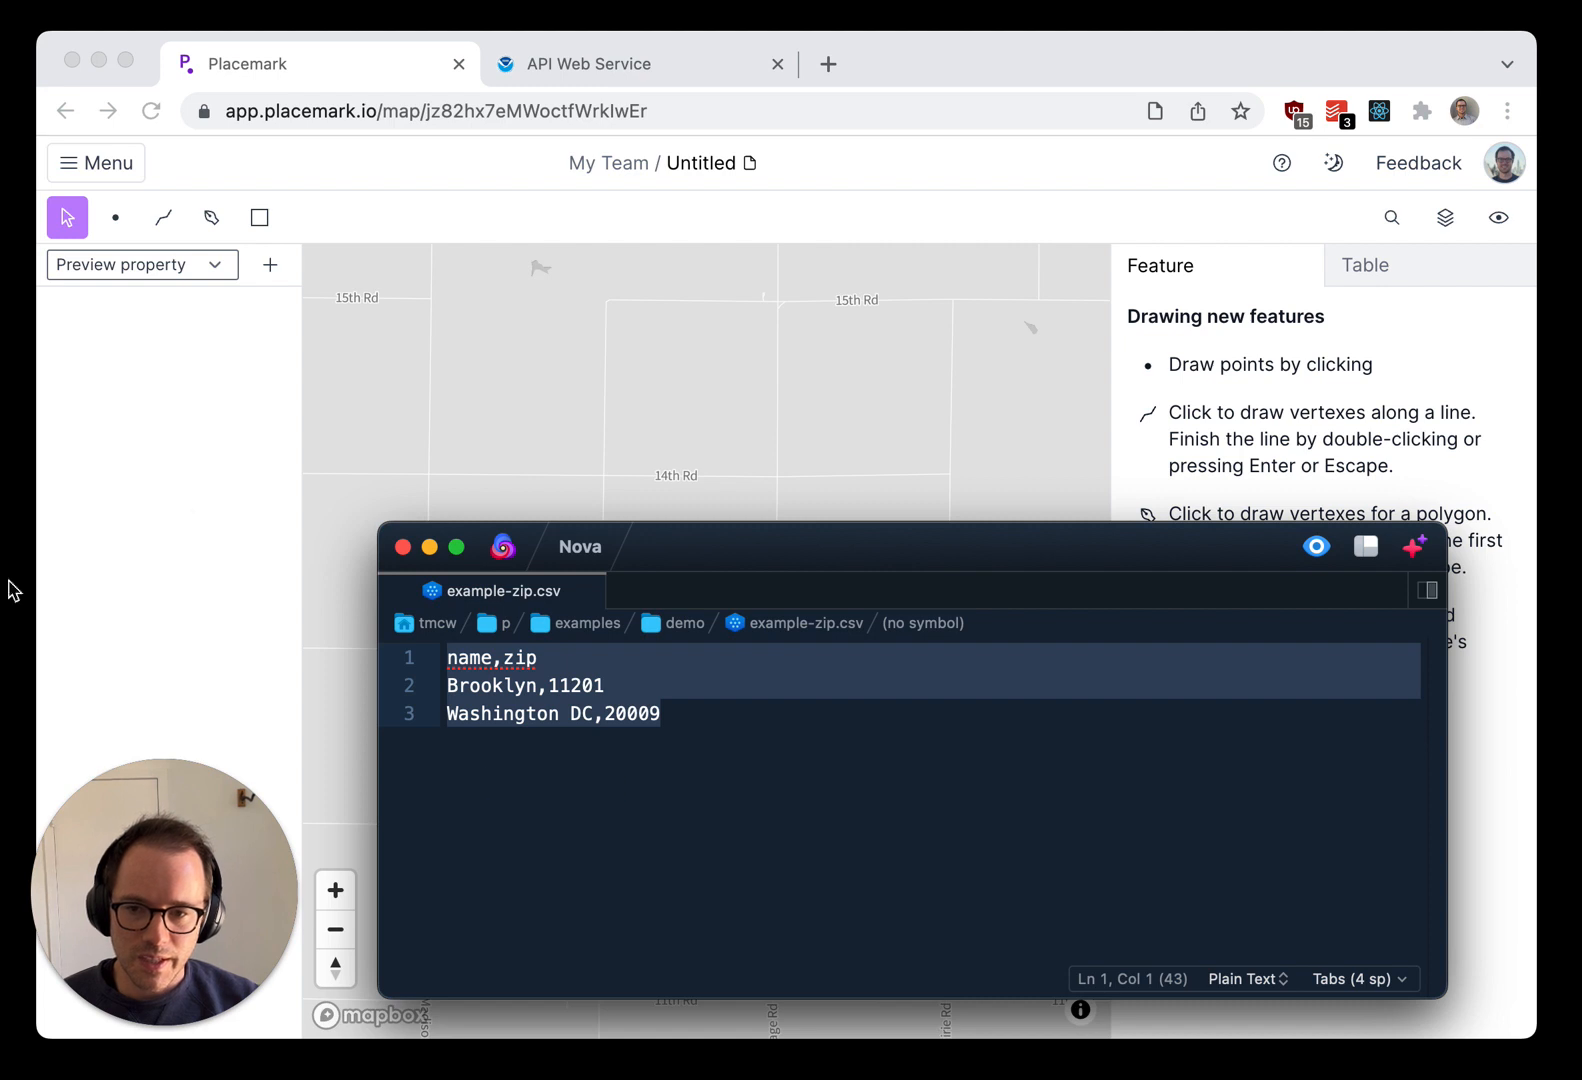
Step: Return to the Placemark map and paste the copied CSV text into a new text import
key(super+Tab)
click(110, 178)
mouse_move(116, 214)
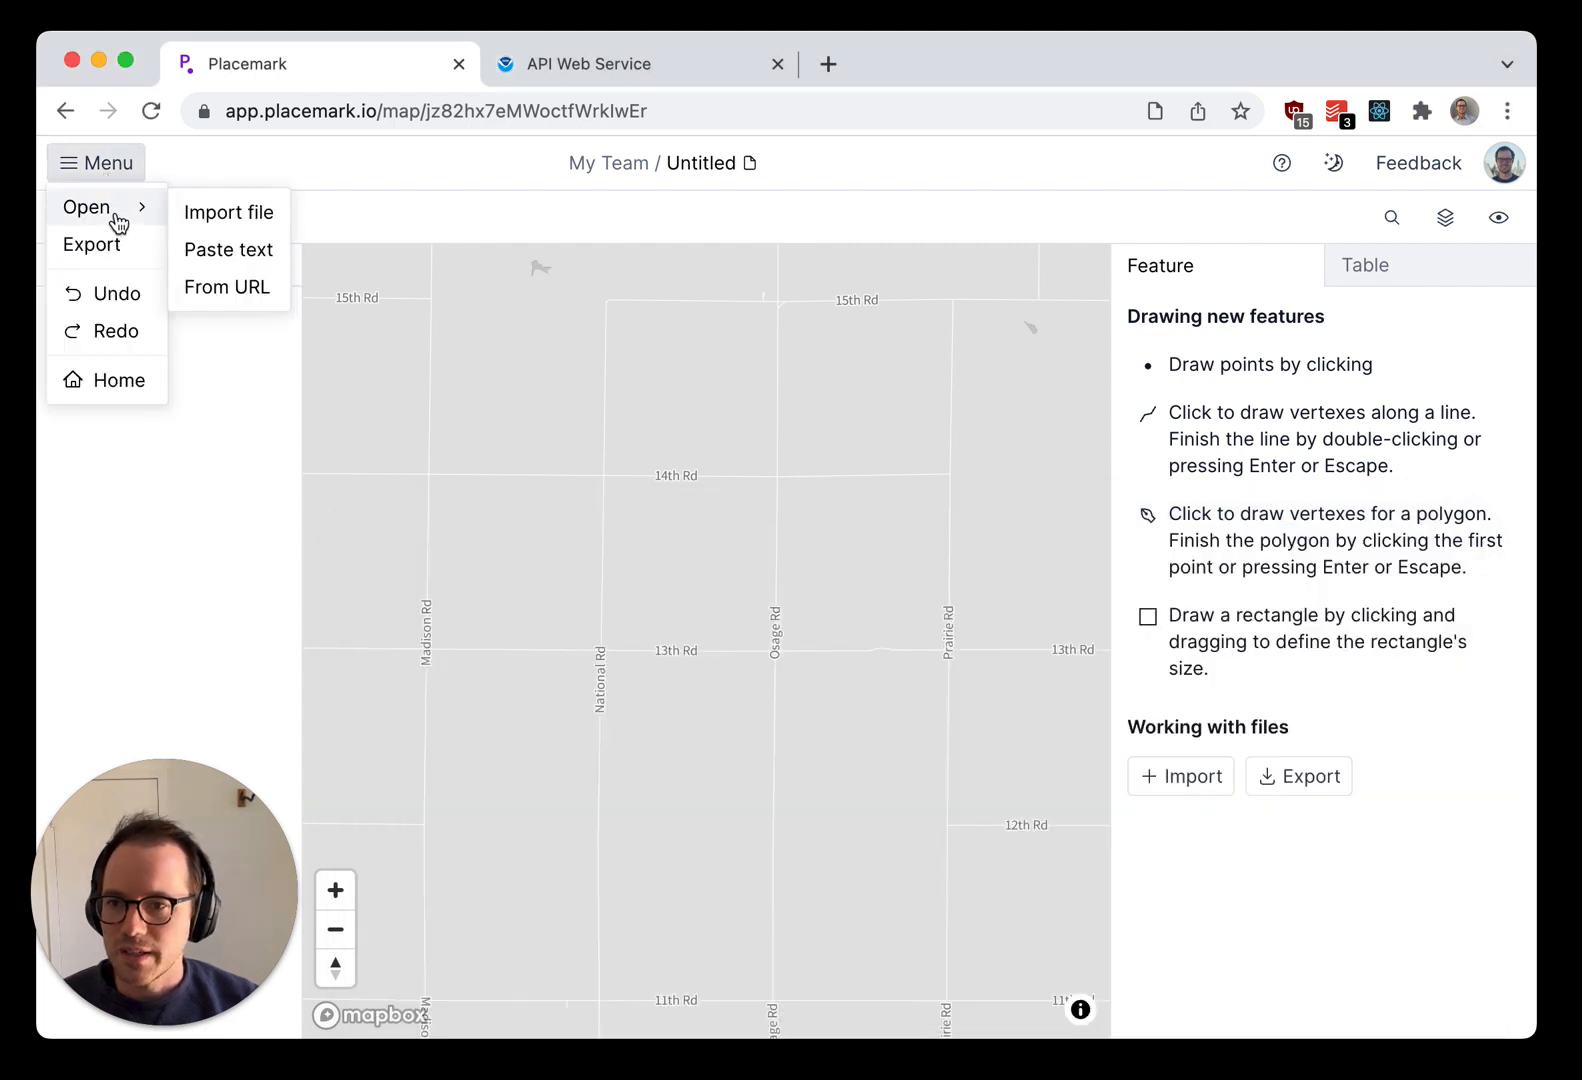
click(247, 258)
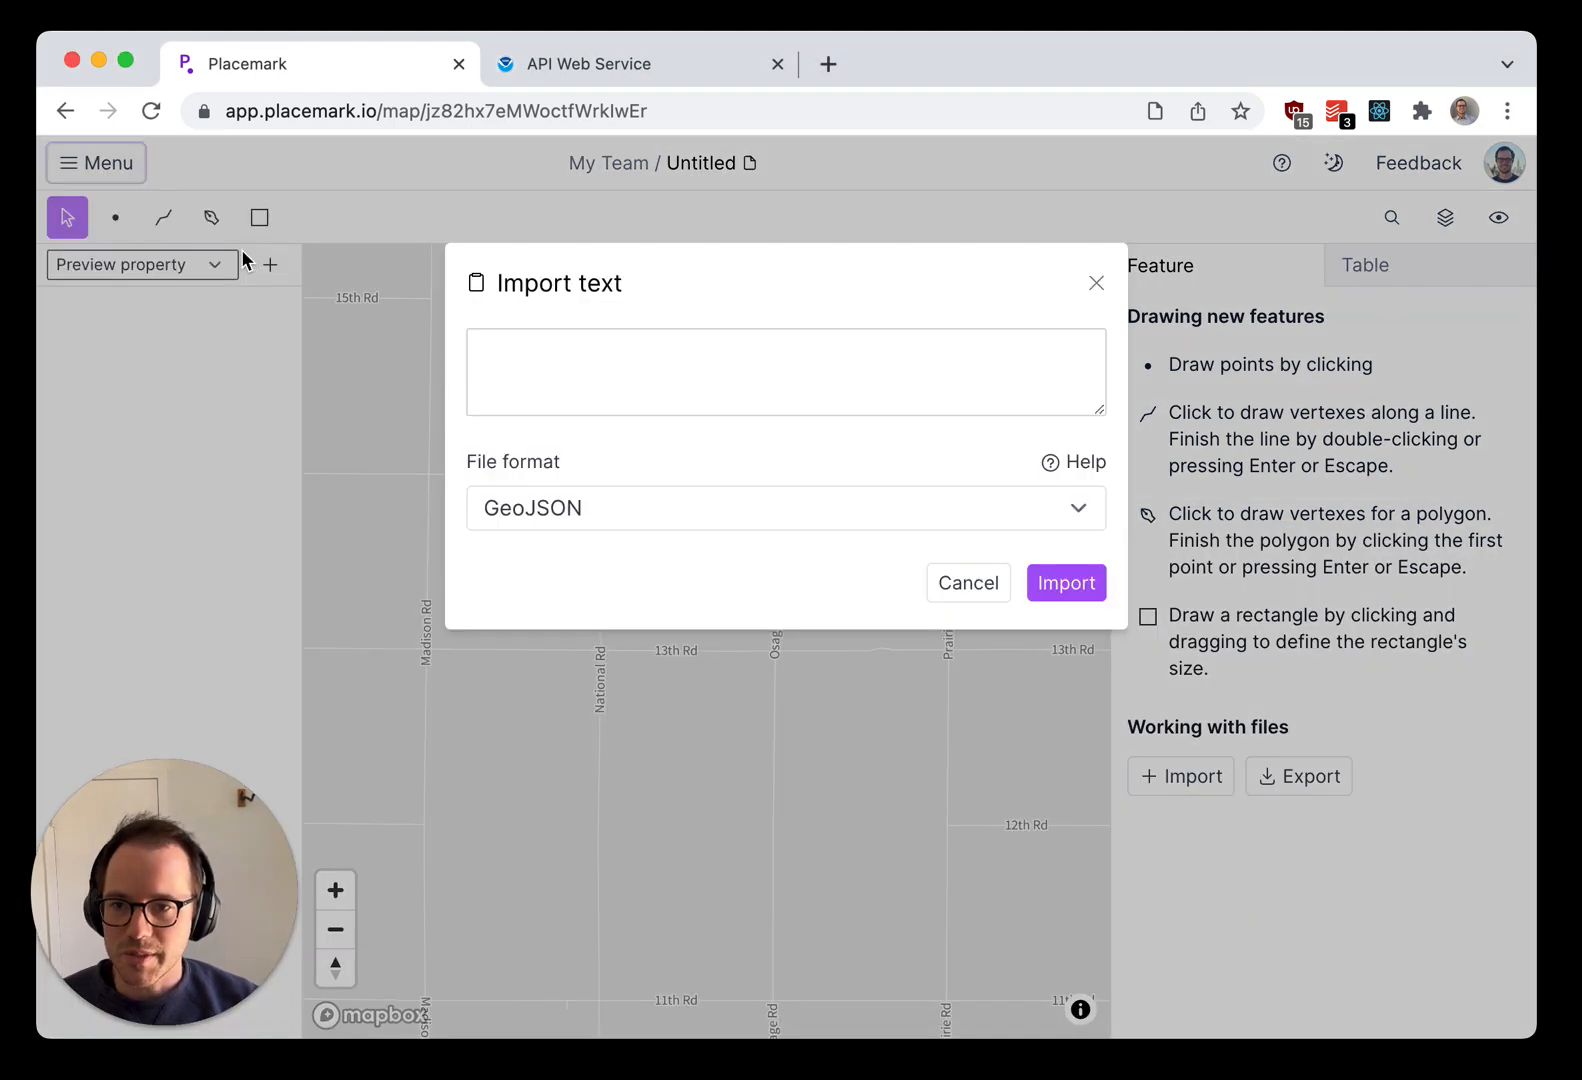
click(750, 367)
key(super+v)
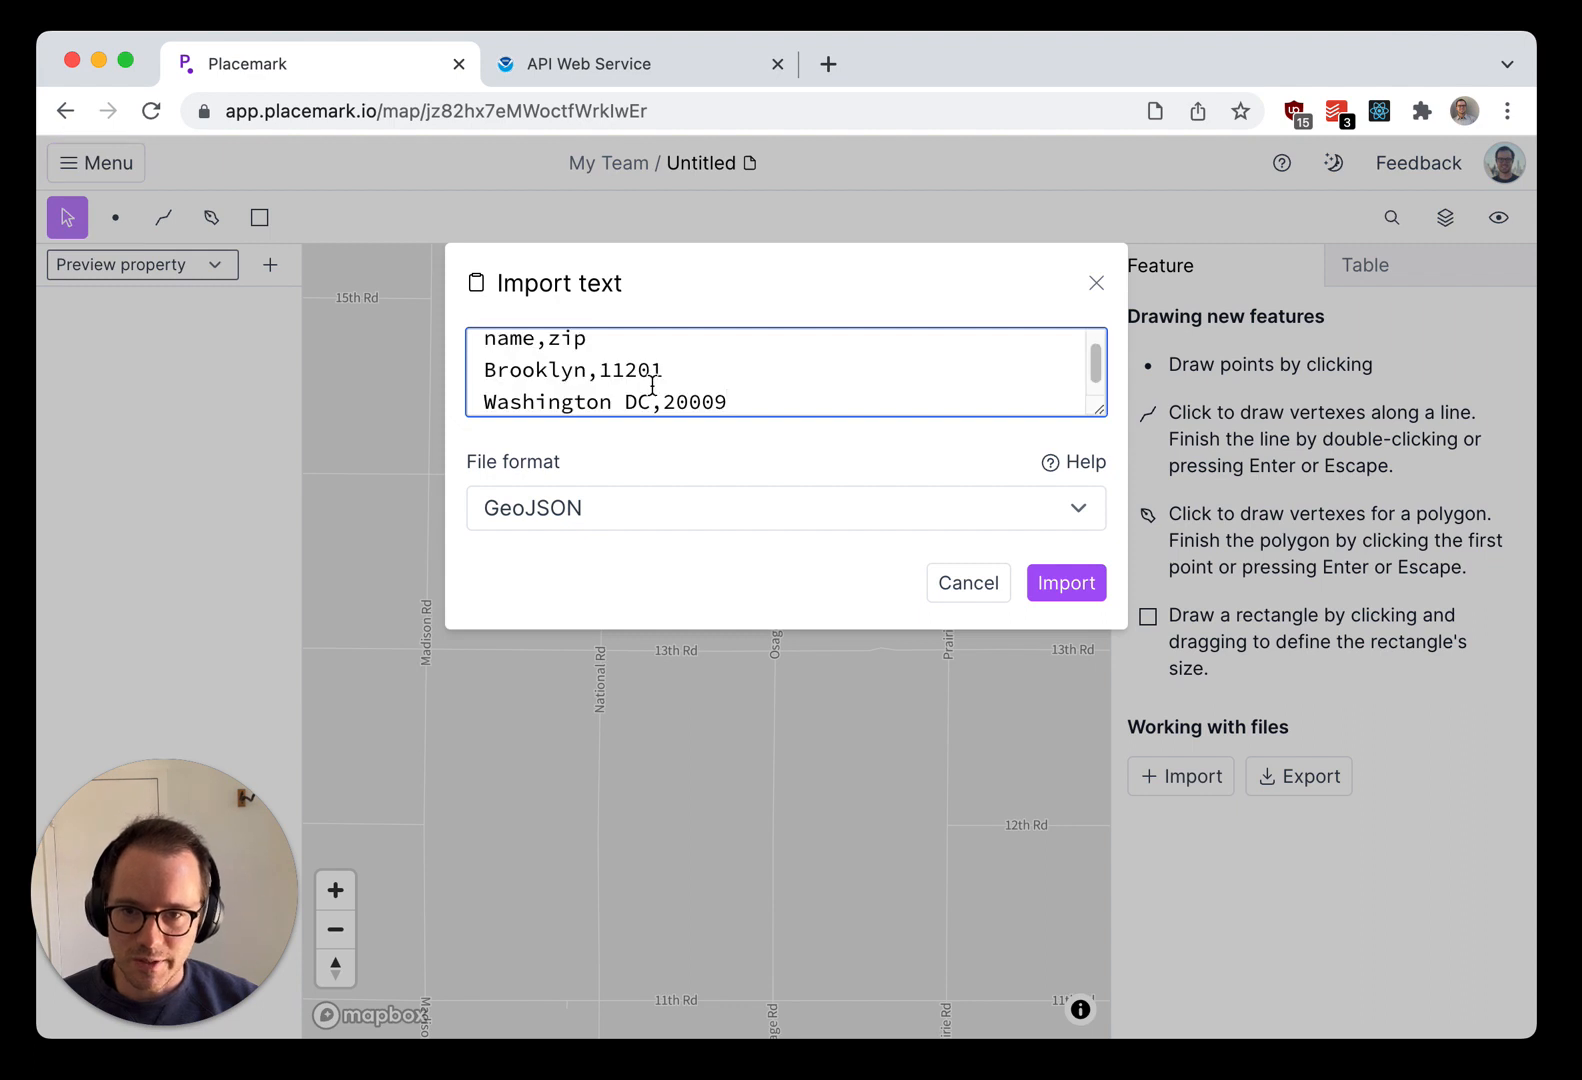
scroll(650, 385, up, 1)
Step: Import the pasted text as CSV, locating the rows by ZIP Codes from the zip column
click(633, 510)
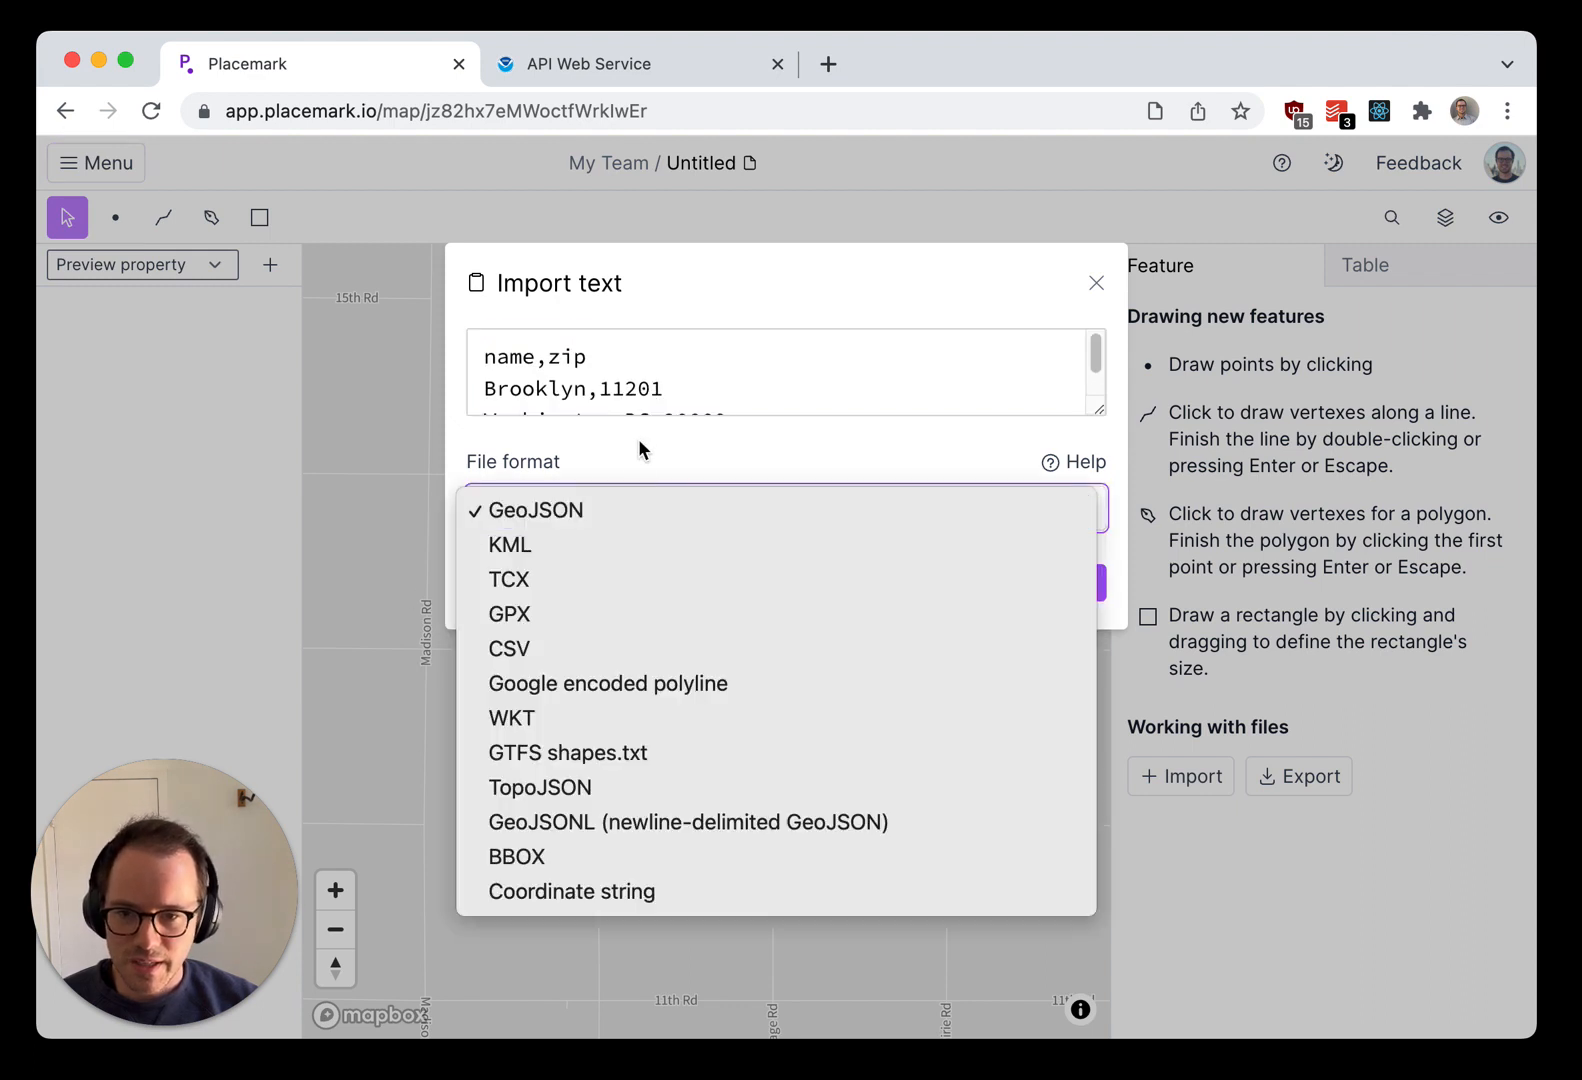
click(544, 648)
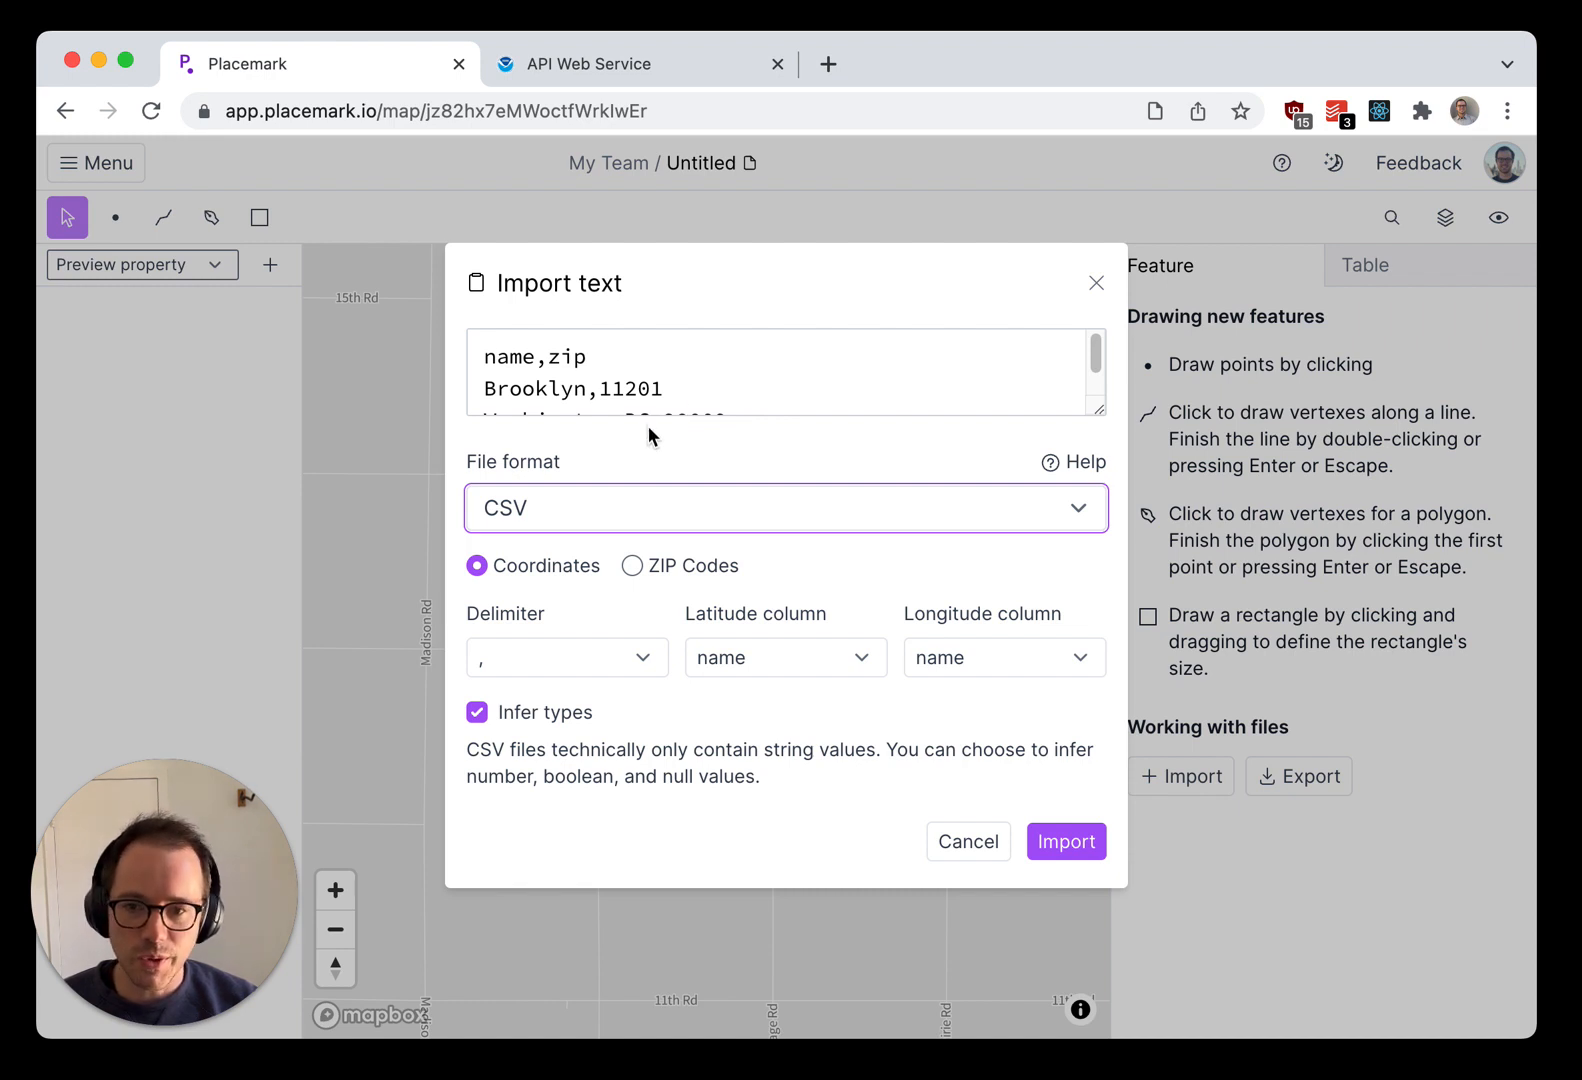
click(633, 565)
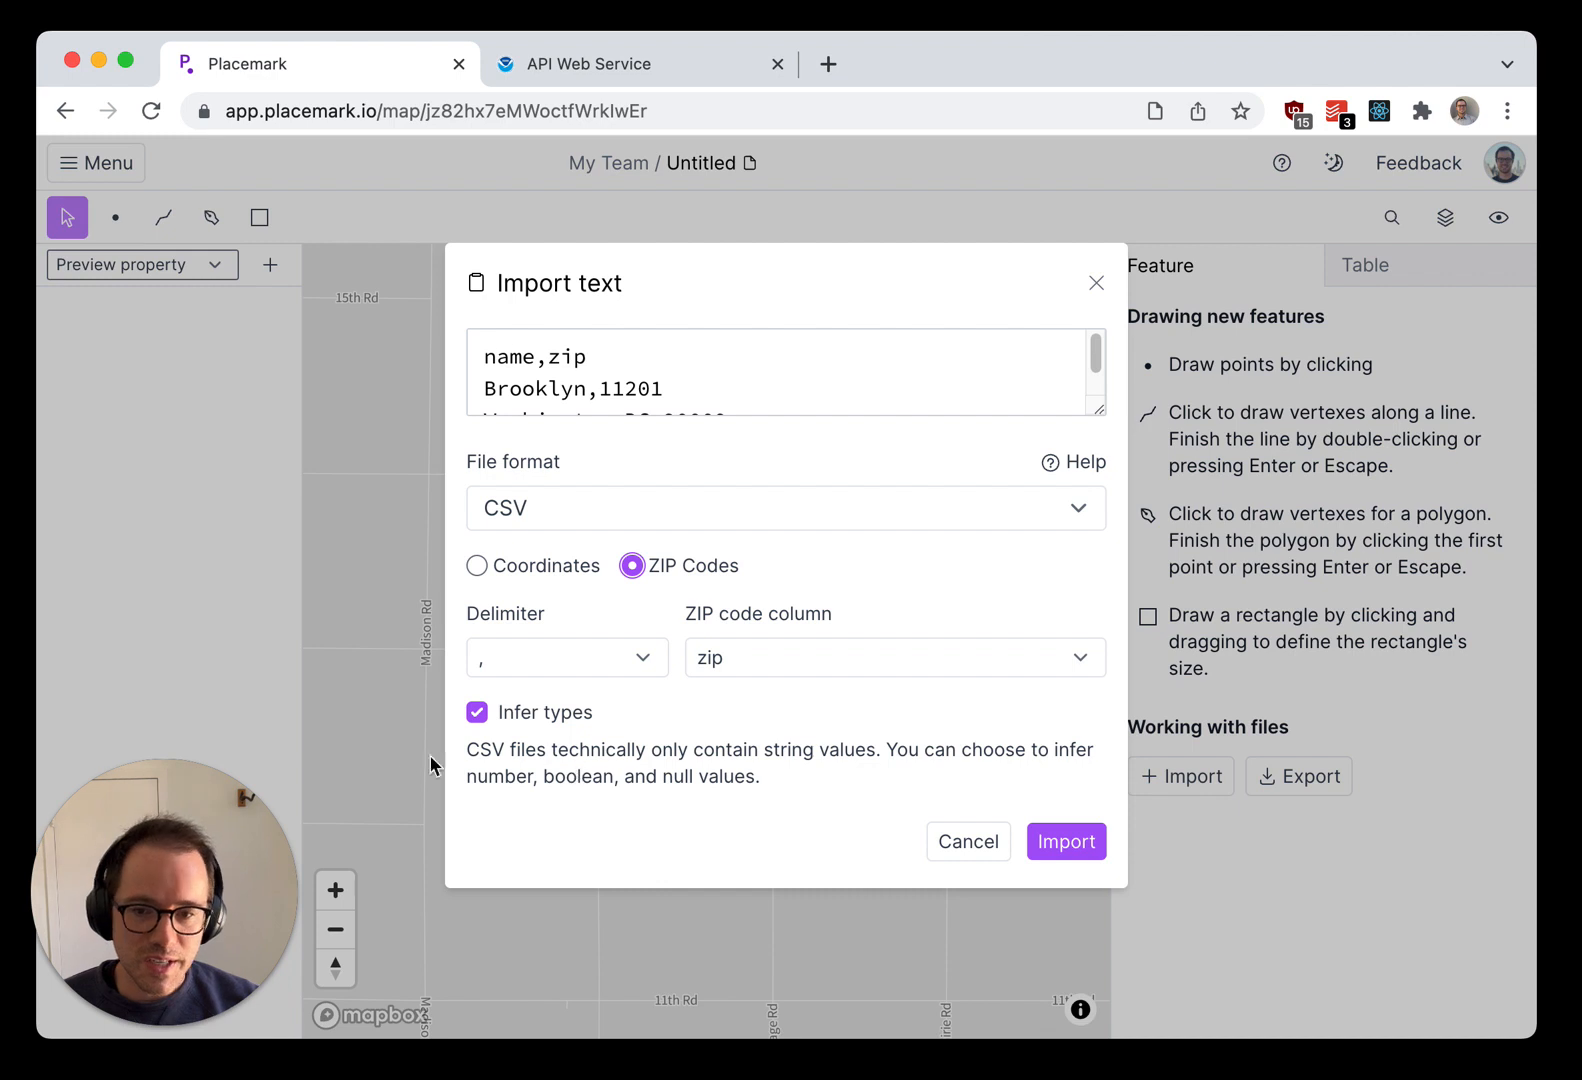
click(768, 827)
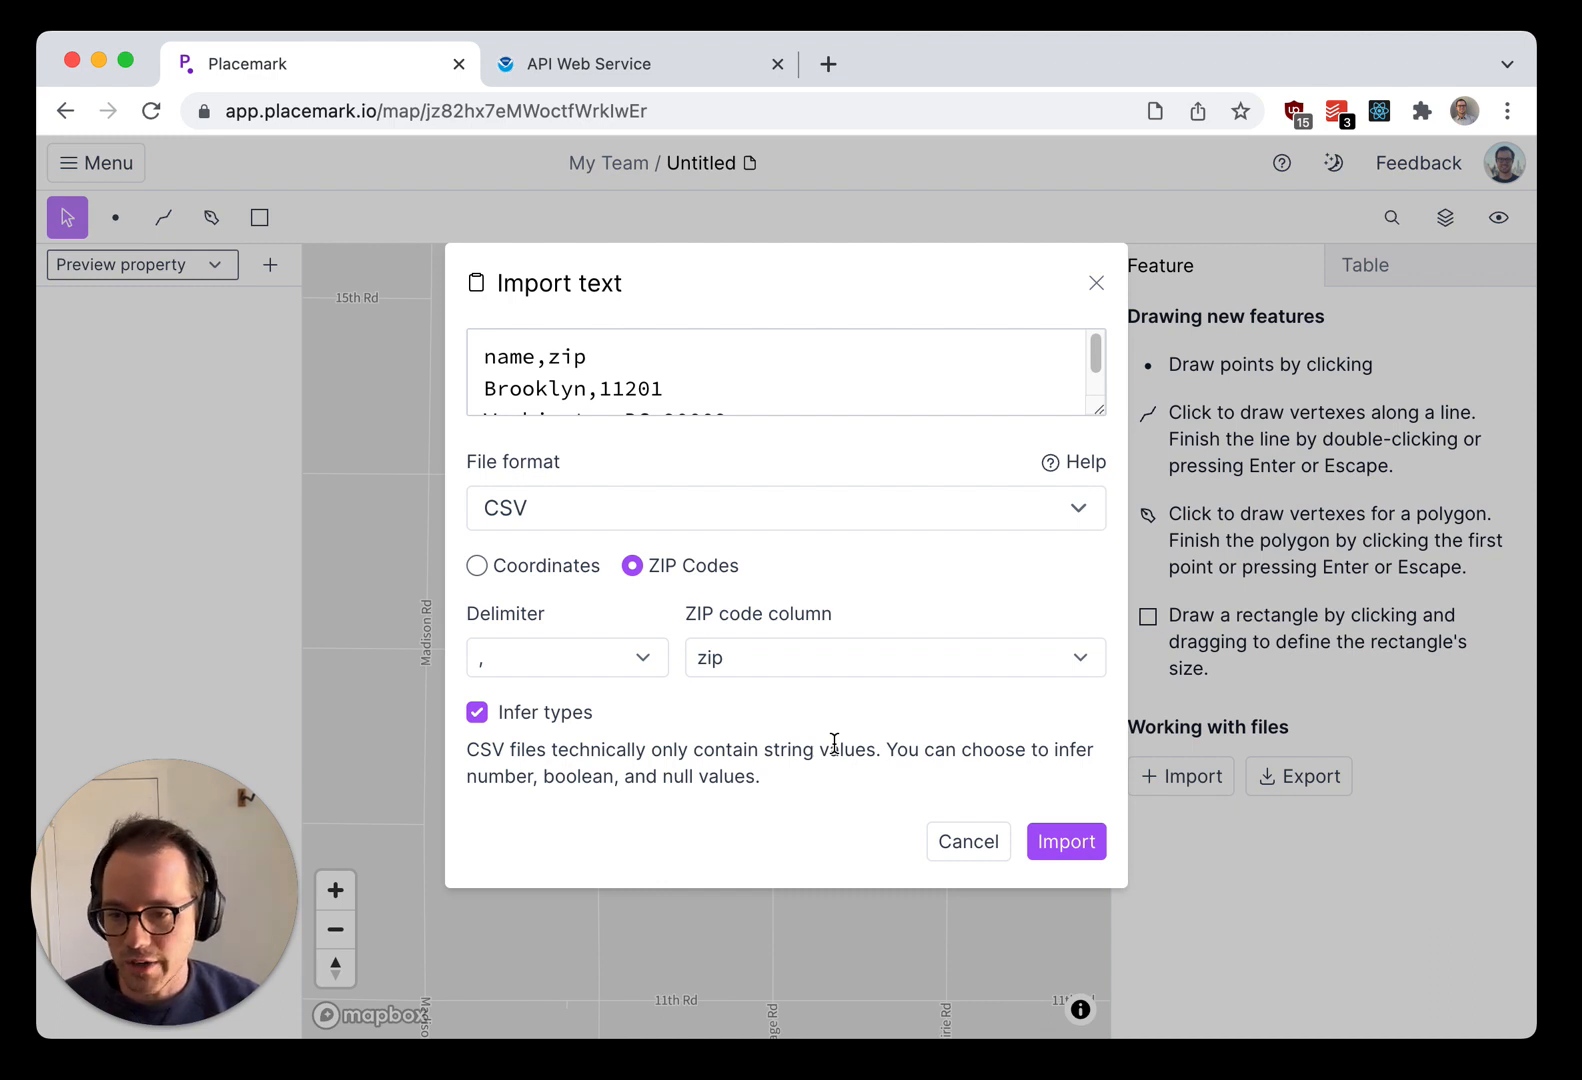
click(1076, 841)
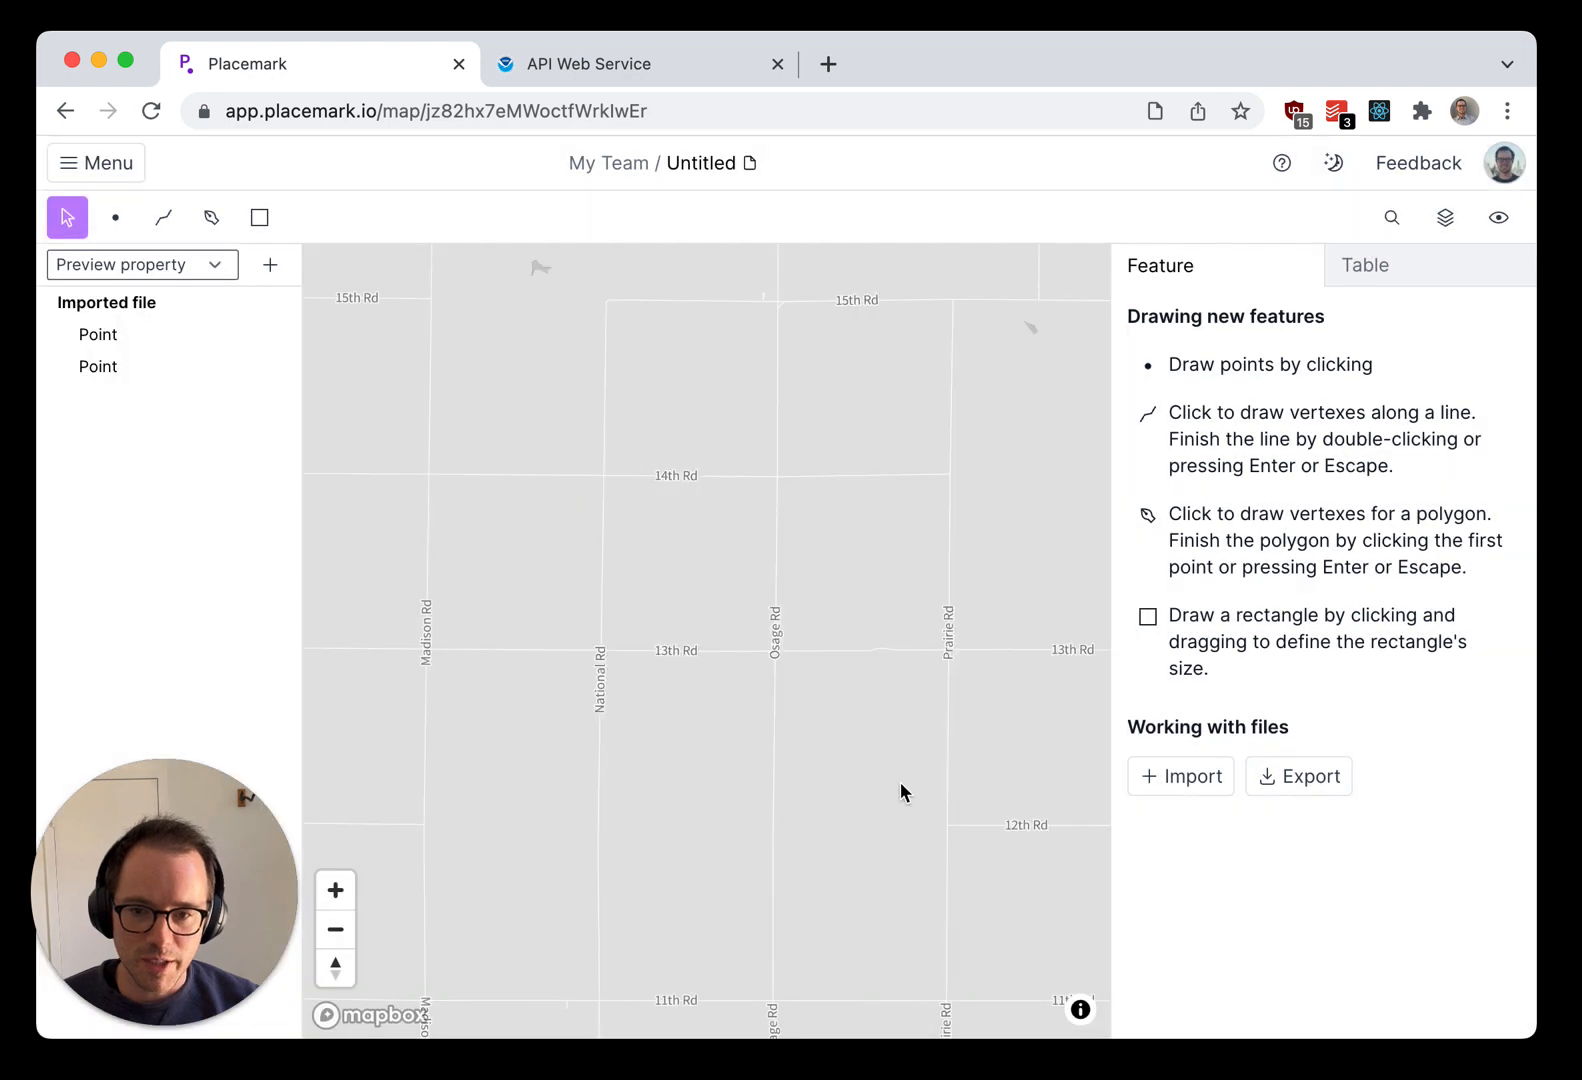
Step: Zoom the map to the imported Brooklyn point, examine both points' locations and its properties, and clear the selection
click(117, 340)
right_click(122, 342)
click(187, 366)
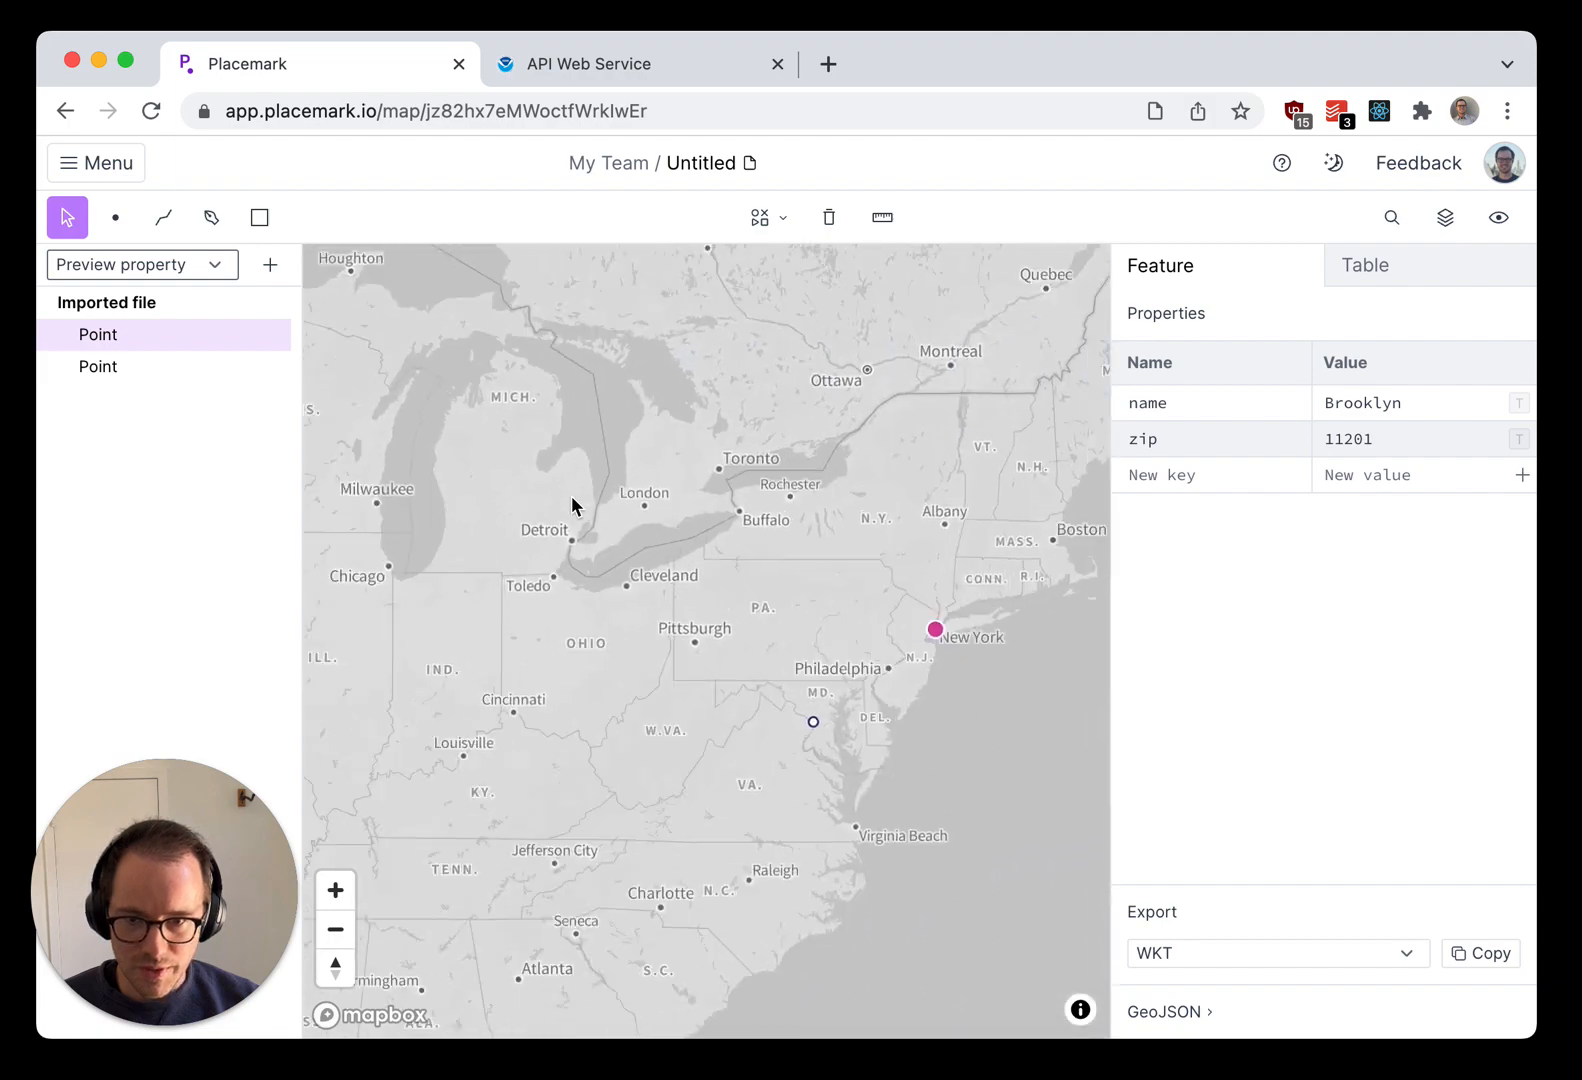
scroll(763, 700, down, 10)
drag(748, 786, 752, 685)
scroll(543, 721, up, 2)
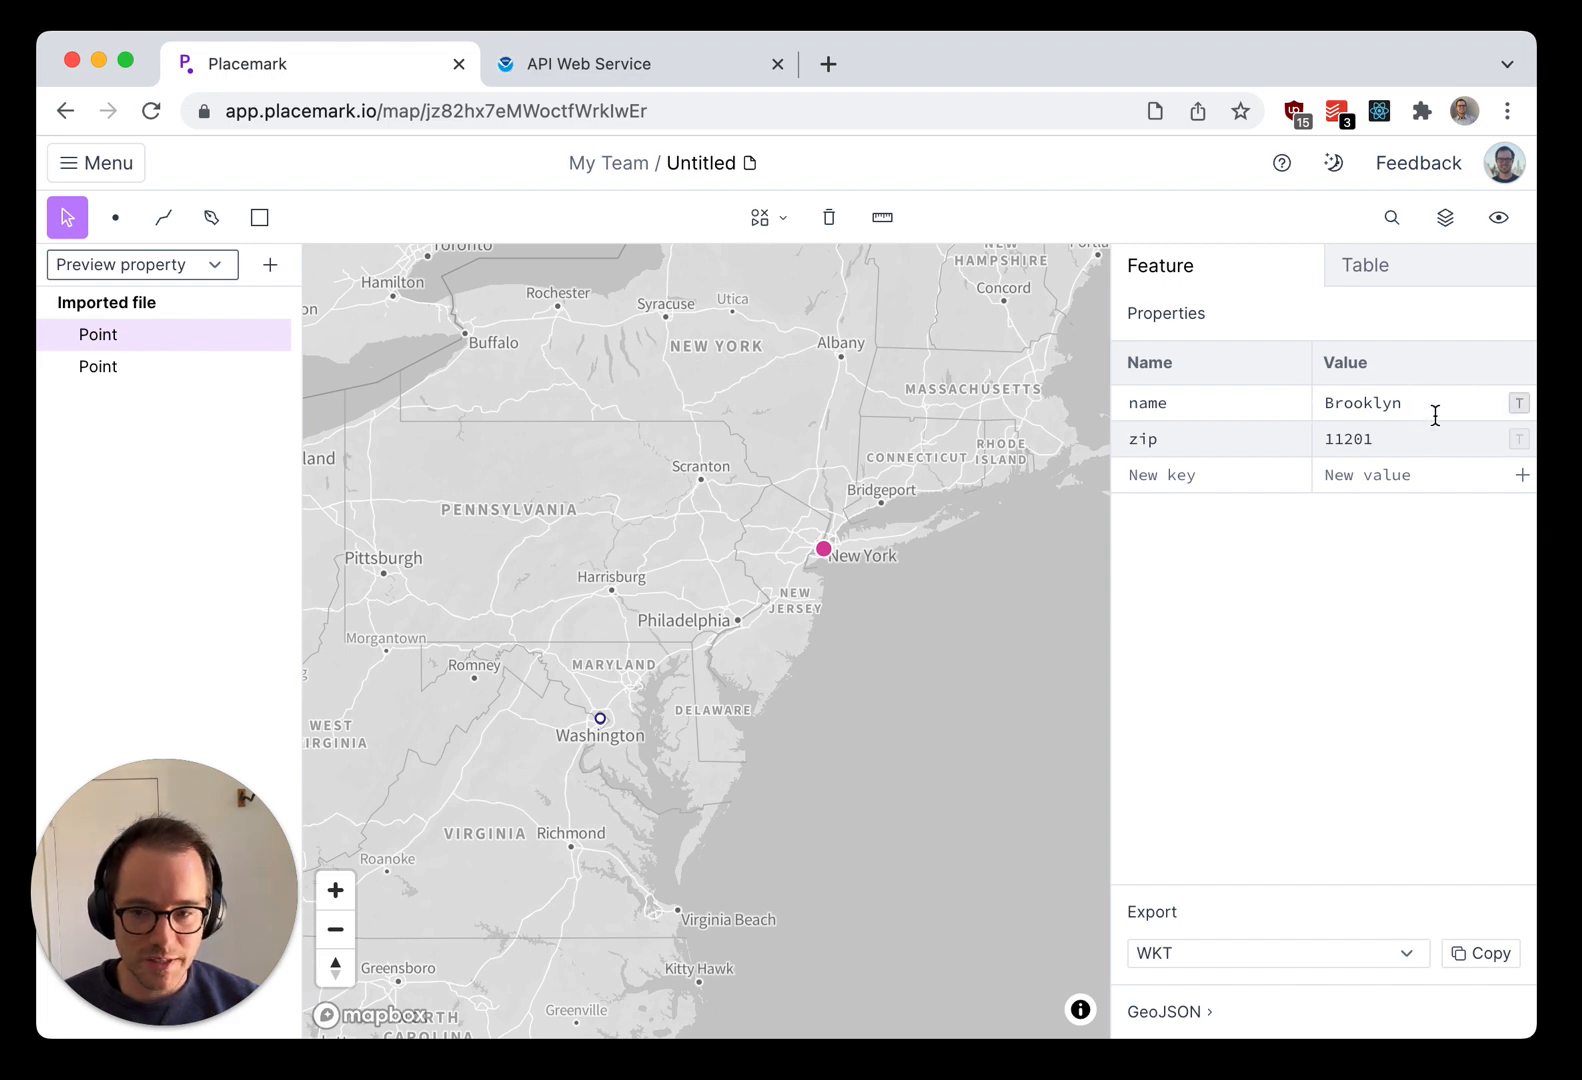
click(435, 715)
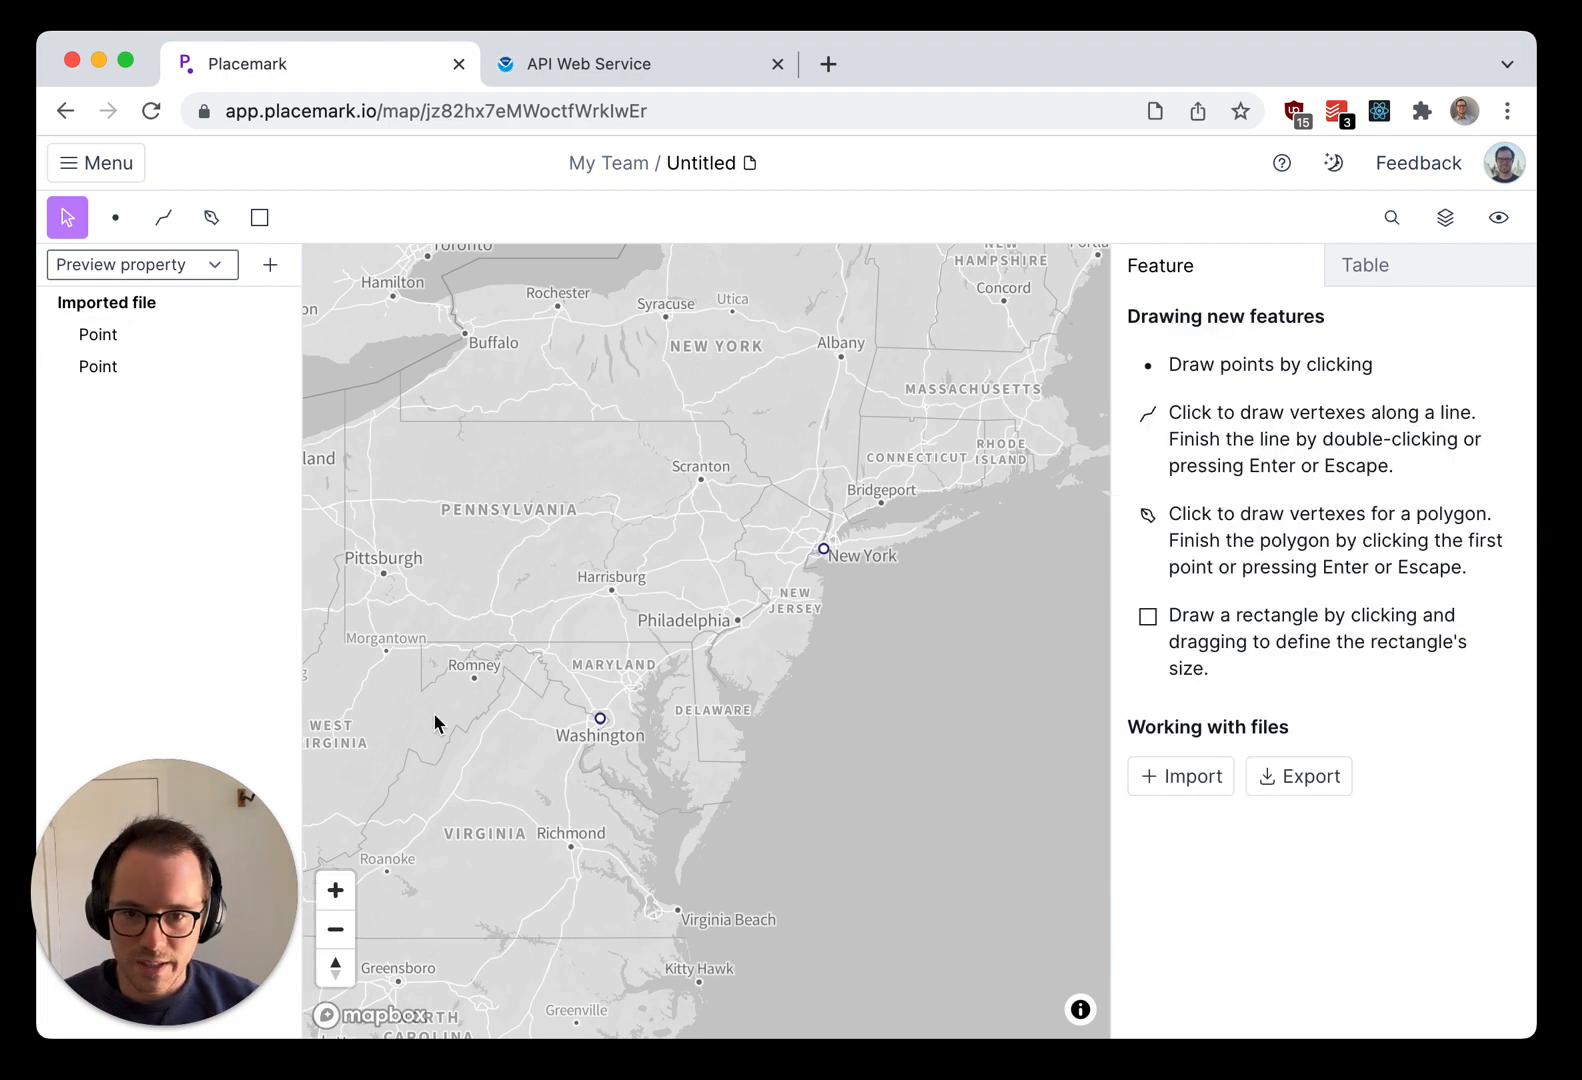